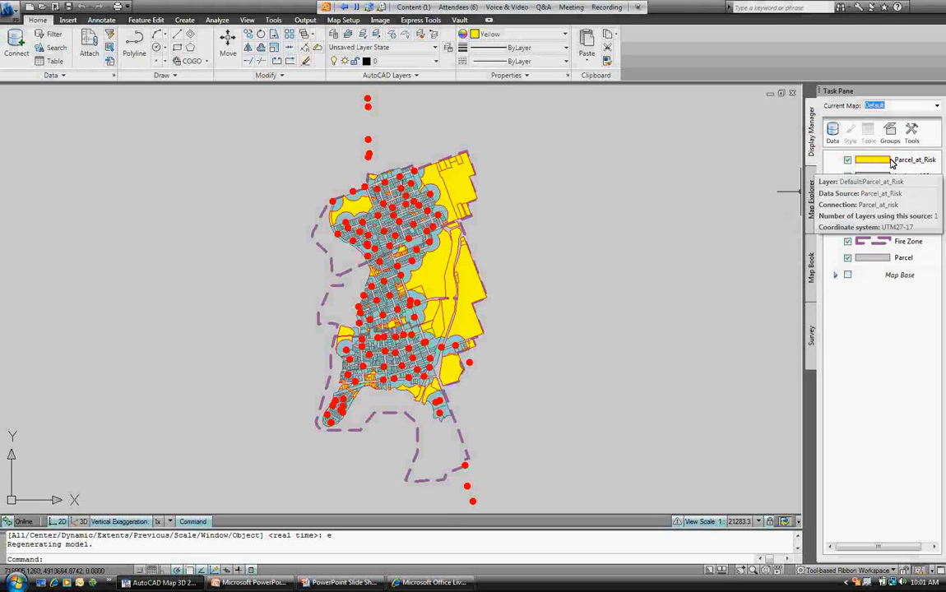
Close the current fire hydrant map drawing without saving its changes
scroll(458, 295, "up", 3)
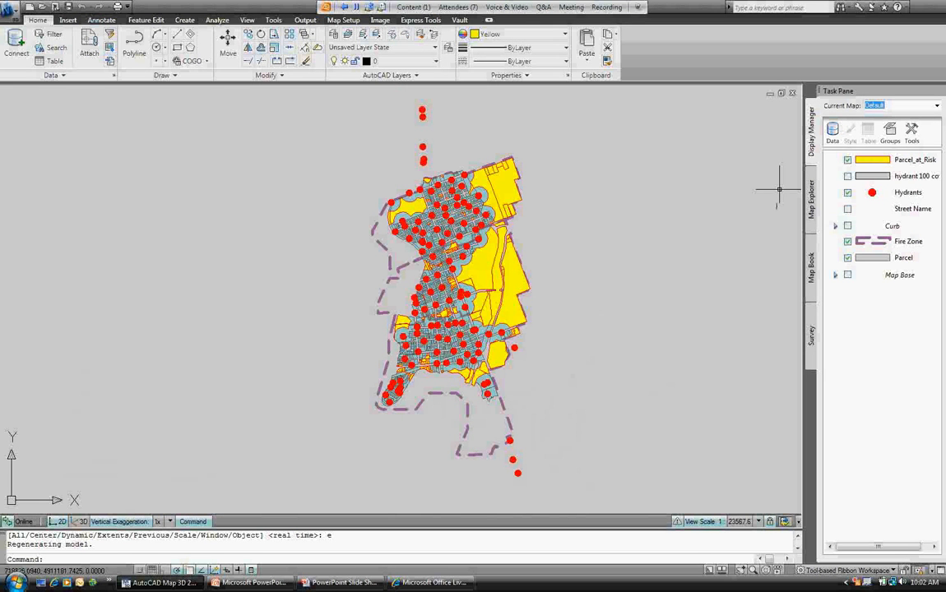
left_click(10, 15)
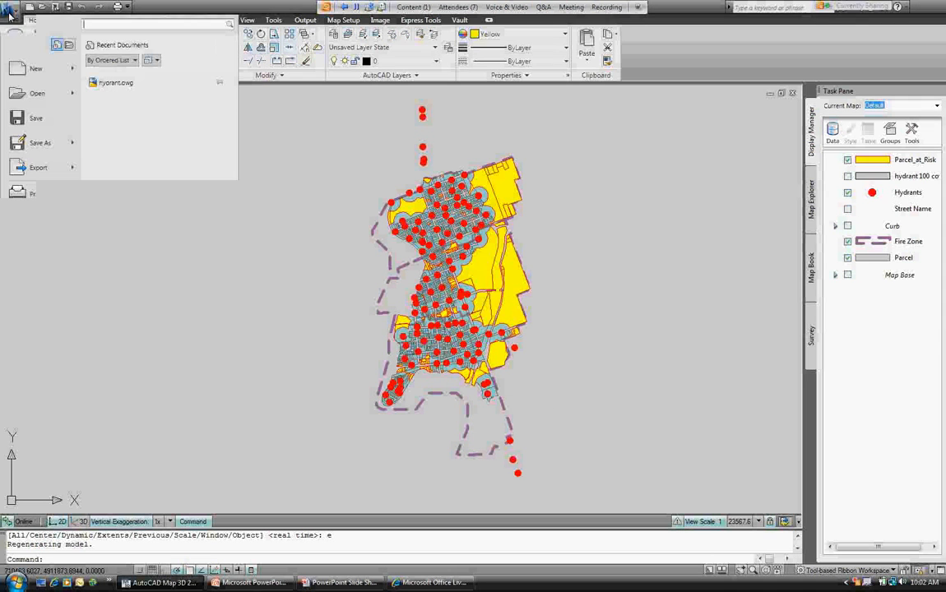
left_click(26, 322)
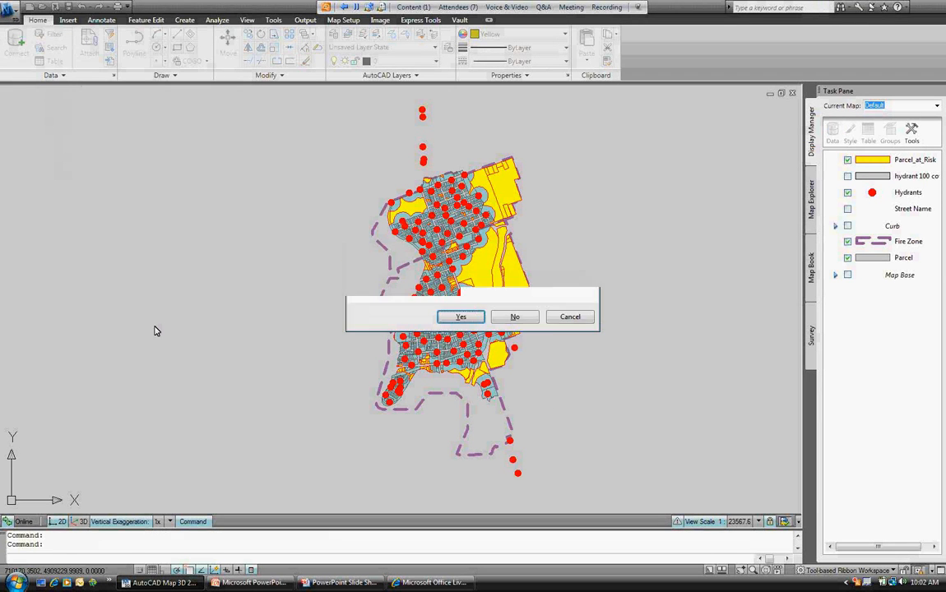
left_click(516, 317)
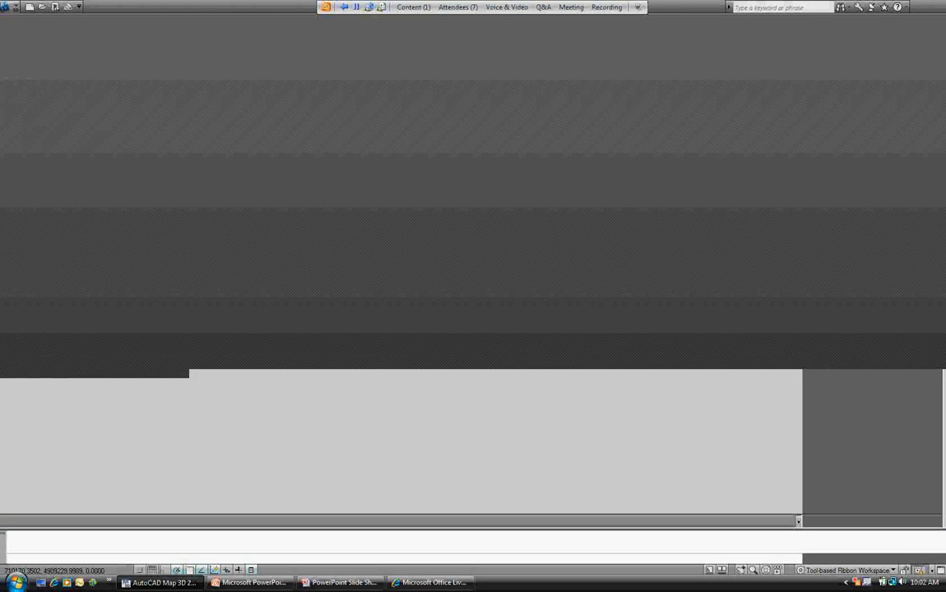
Launch Autodesk MapGuide Studio and log on to the preset MapGuide site by entering the account password
left_click(16, 582)
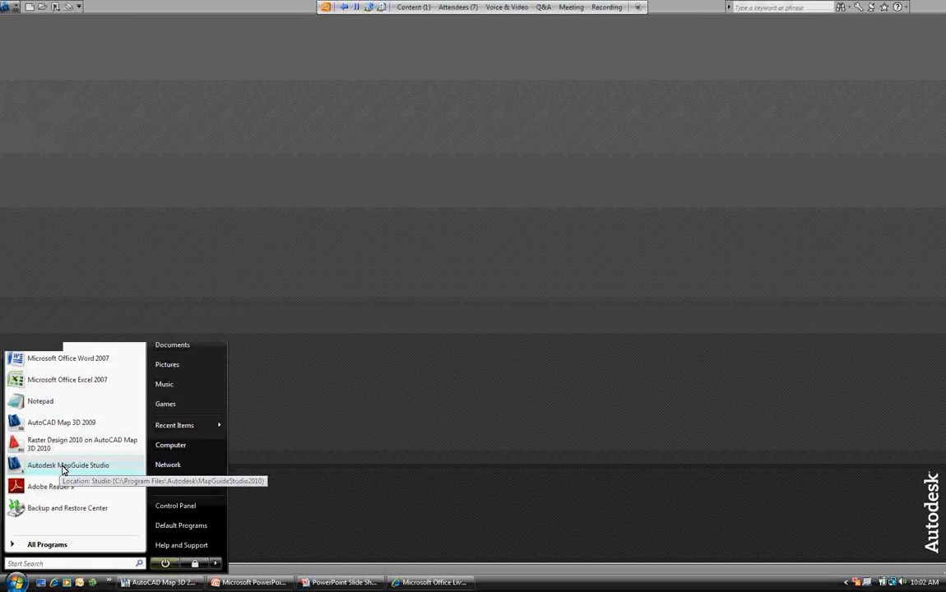
left_click(64, 469)
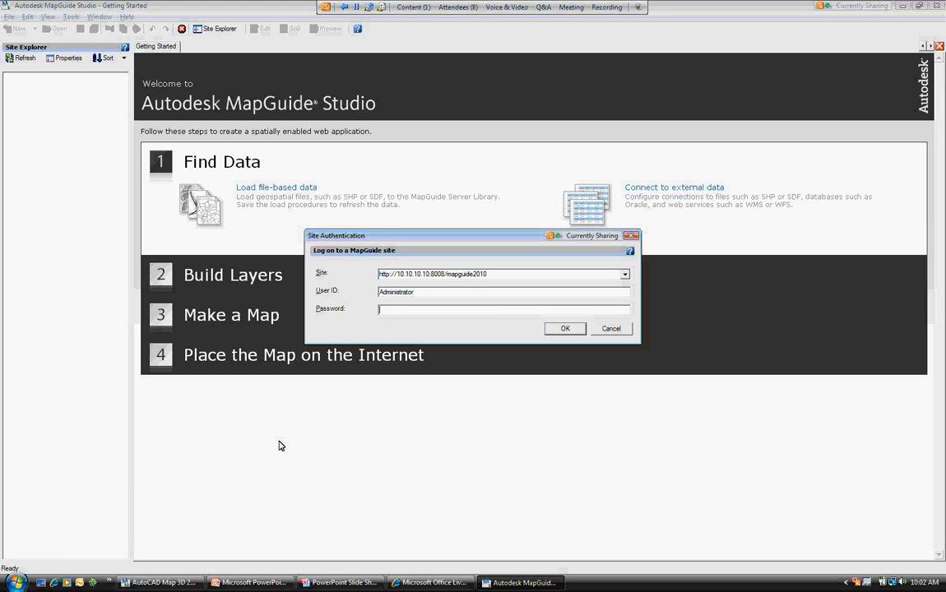
type("•")
key("Return")
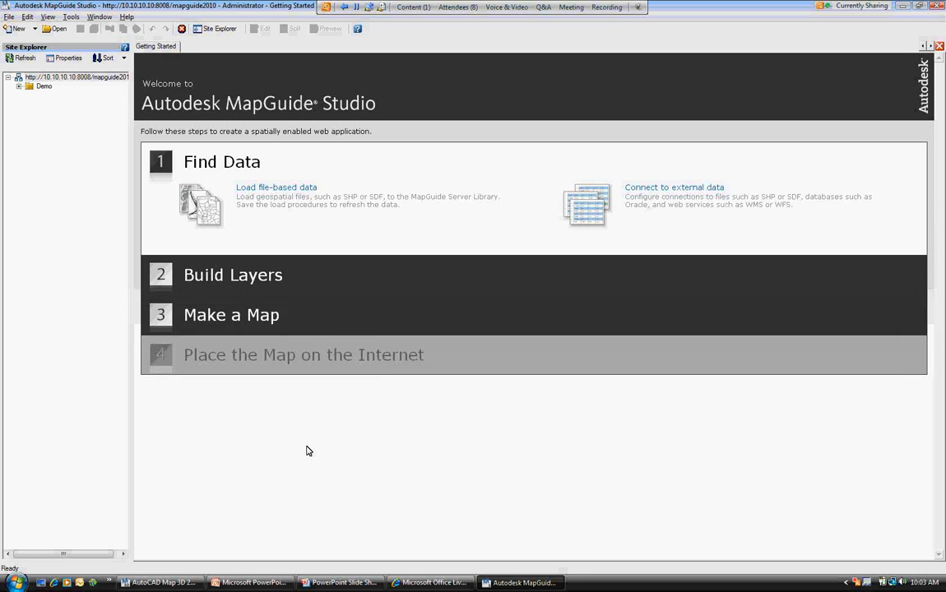
Create a new folder named Fire_Response at the root of the MapGuide site
right_click(55, 78)
left_click(35, 76)
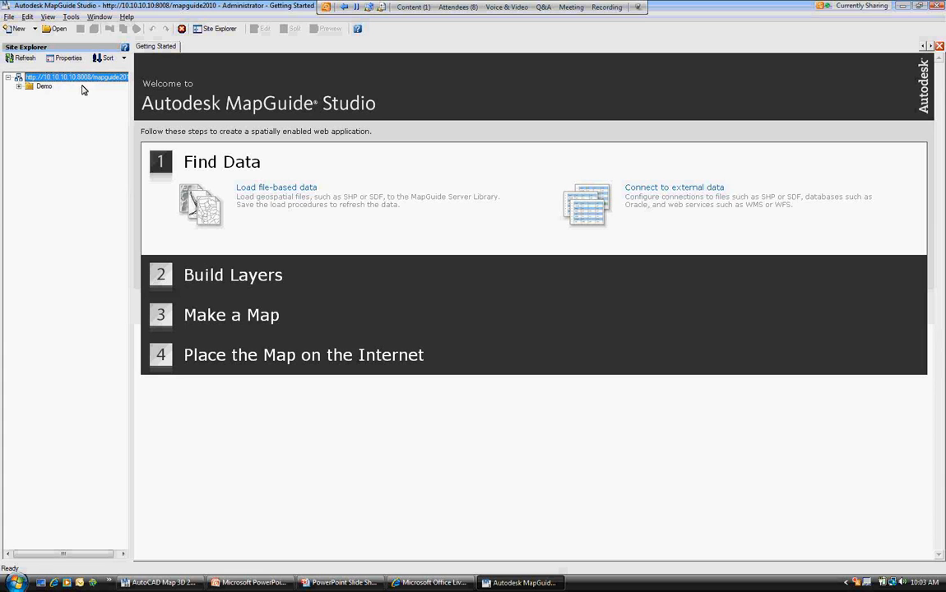
right_click(81, 80)
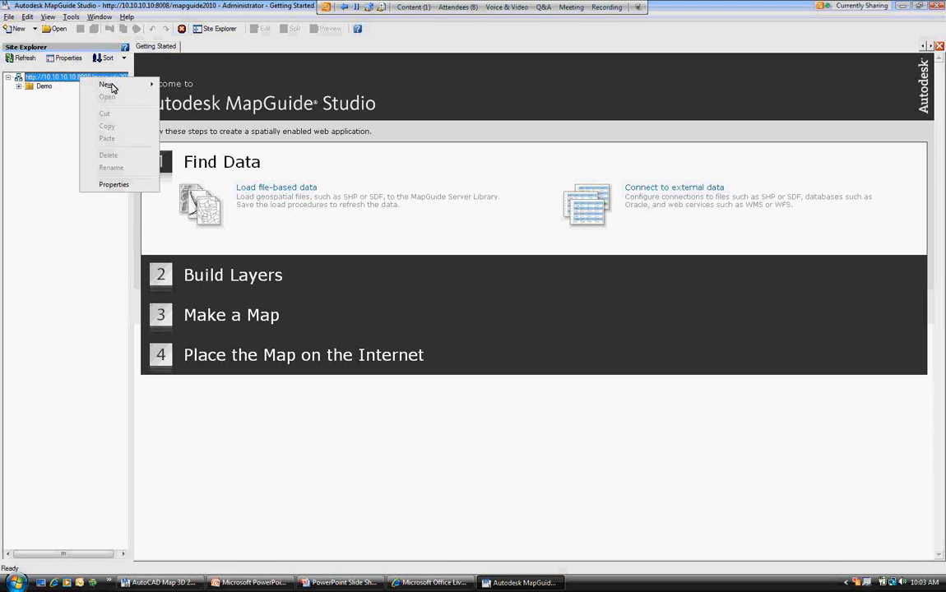
mouse_move(103, 80)
left_click(164, 81)
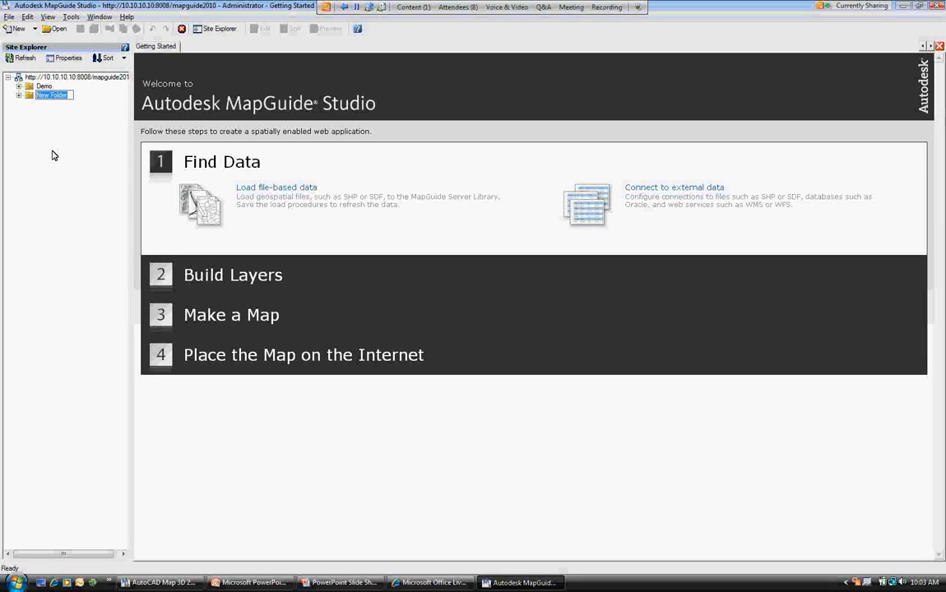
type("Fire_Response")
key("Return")
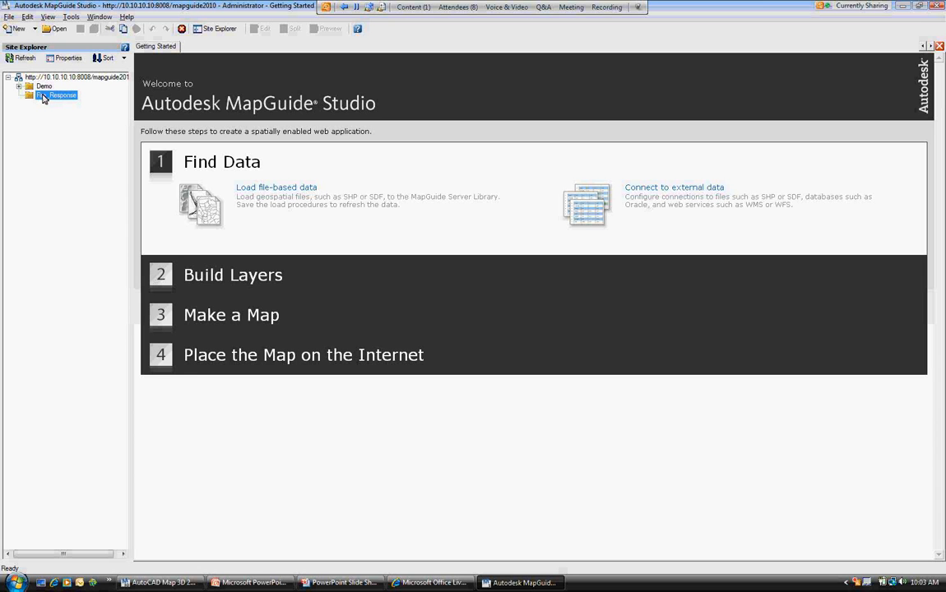
Create a subfolder named Load_Procedure inside the Fire_Response folder
right_click(43, 98)
mouse_move(68, 102)
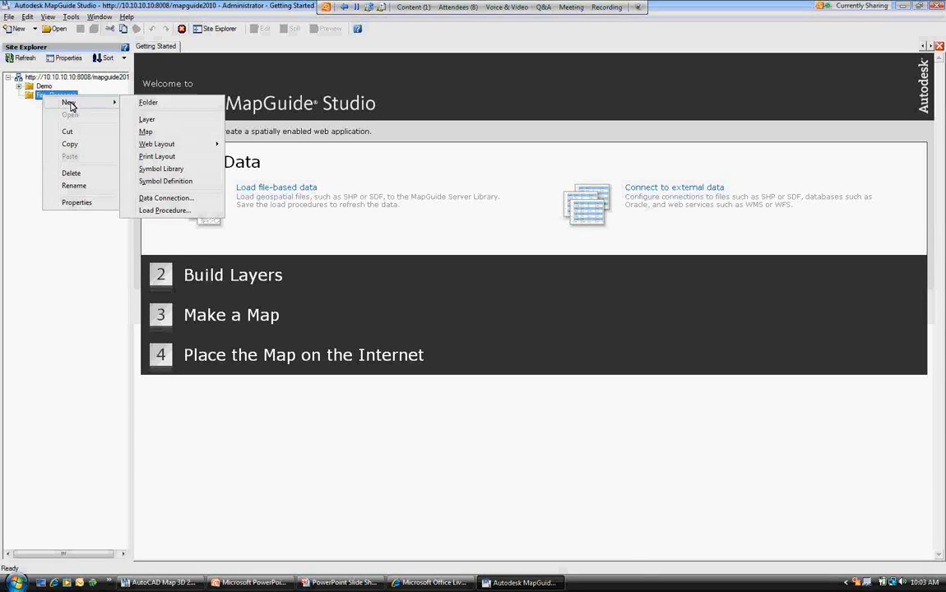
left_click(140, 104)
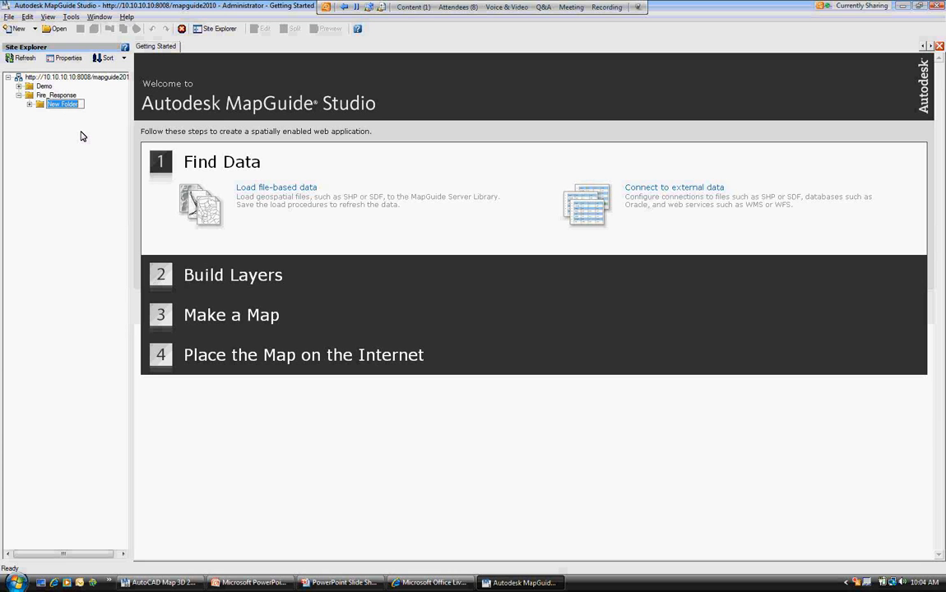
type("Load_Procedure")
left_click(47, 96)
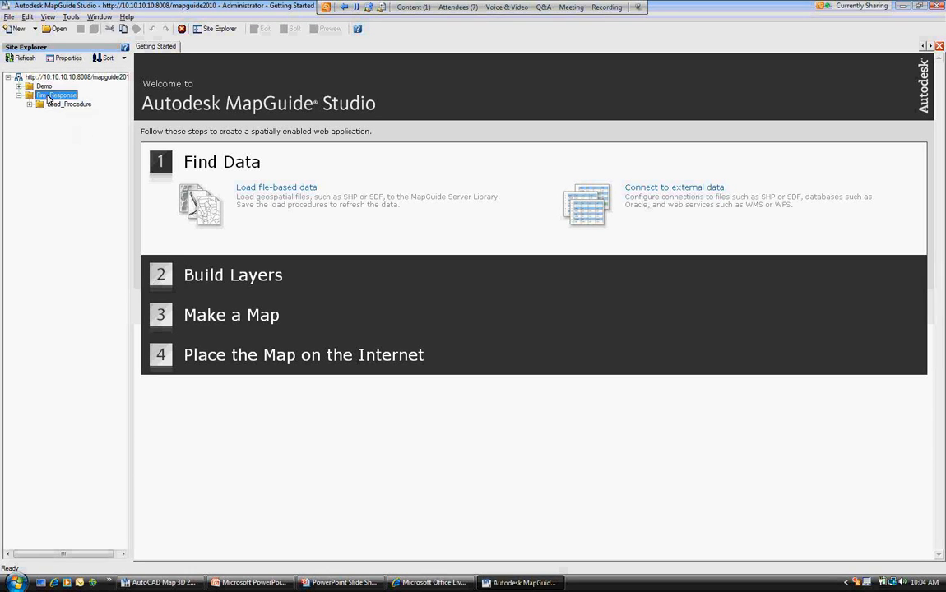
Add a subfolder named Map to the Fire_Response folder
right_click(47, 96)
mouse_move(83, 100)
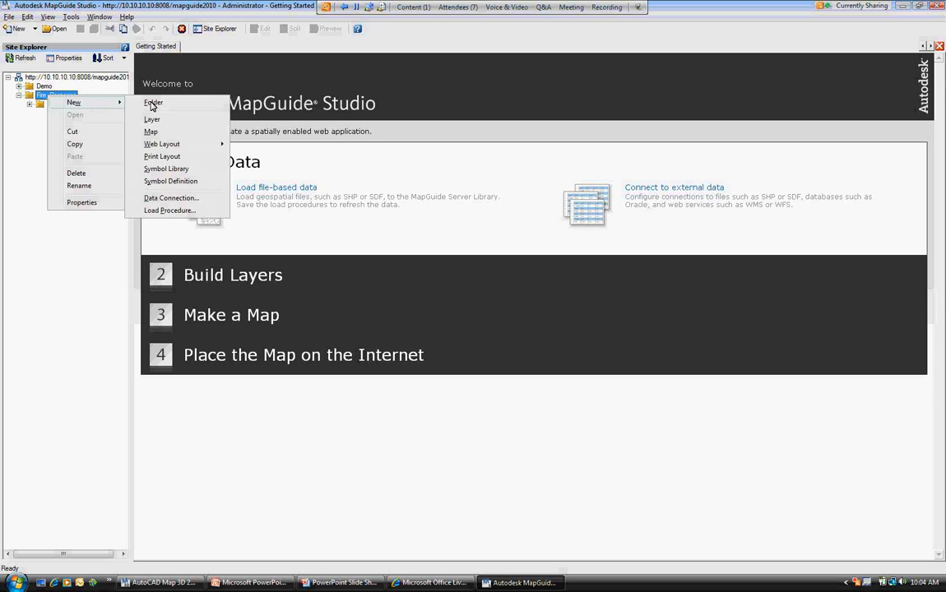
left_click(157, 99)
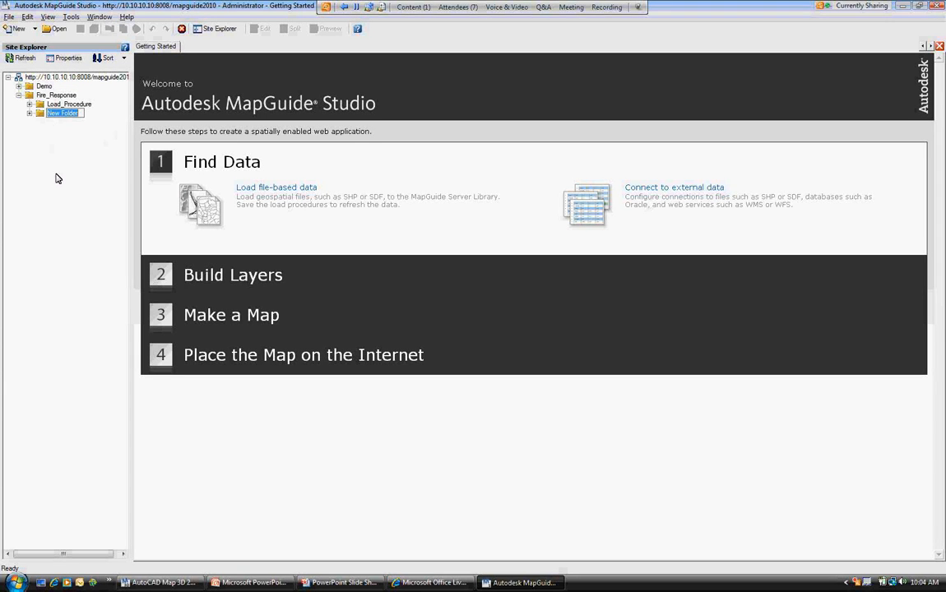
type("map")
key("BackSpace")
key("BackSpace")
key("BackSpace")
type("Map")
key("Return")
Add a subfolder named Web_Layout to the Fire_Response folder
right_click(49, 96)
mouse_move(100, 102)
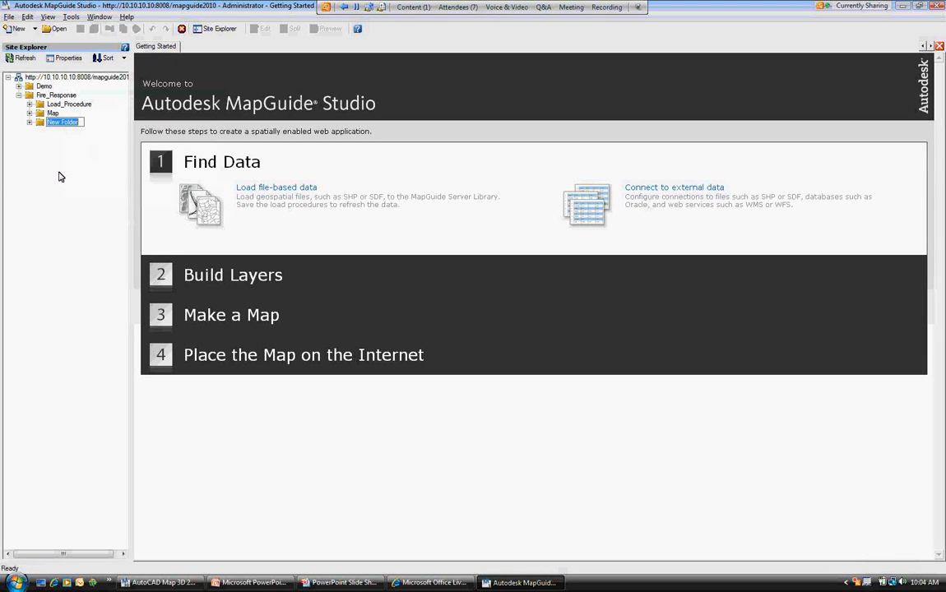
type("Web_Layout")
key("Return")
left_click(57, 103)
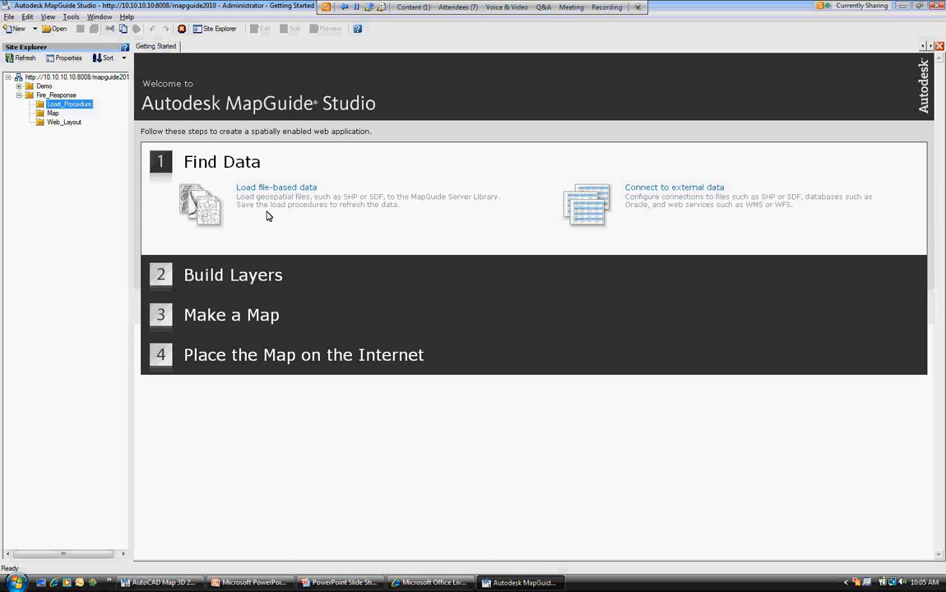
right_click(72, 106)
mouse_move(100, 108)
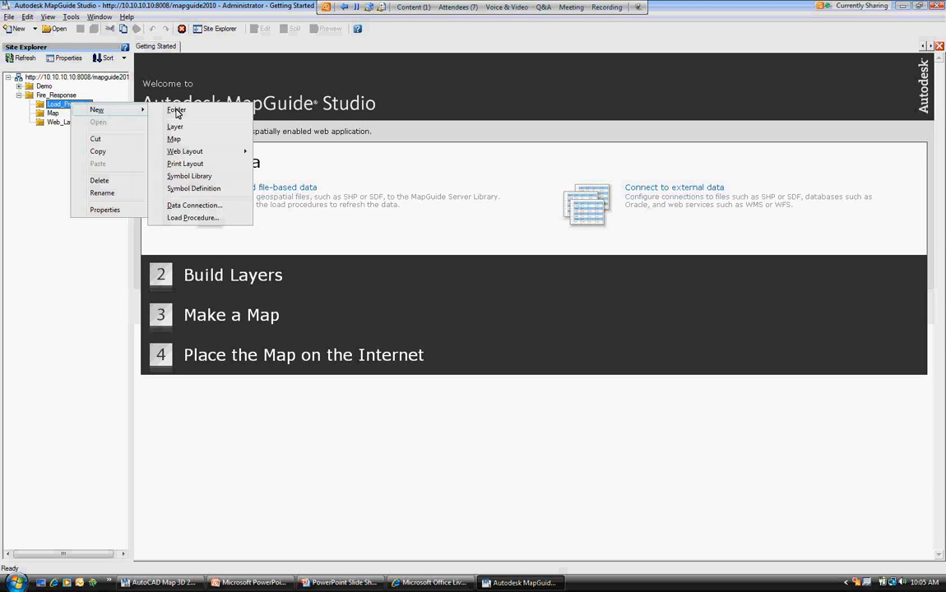
left_click(187, 218)
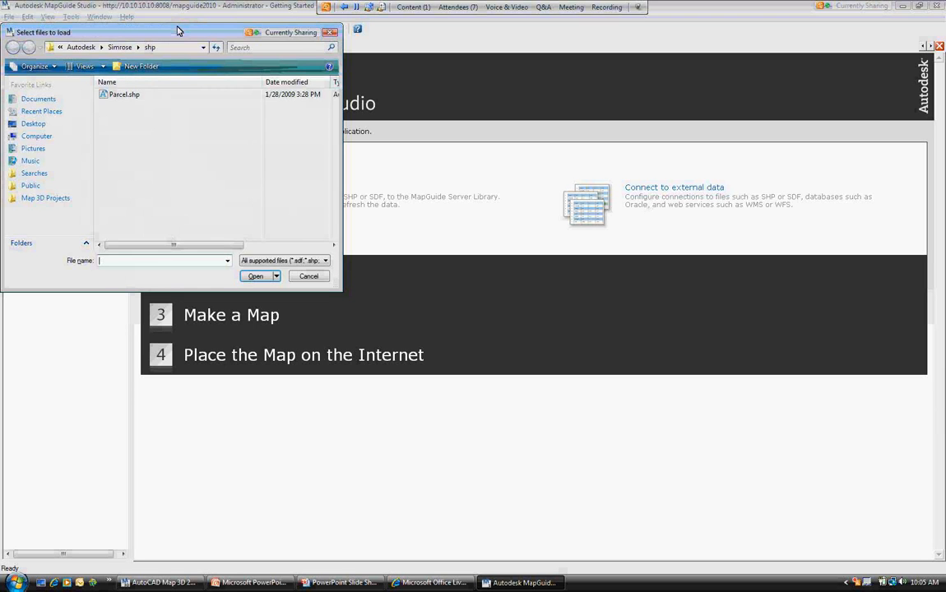
left_click_drag(176, 36, 344, 31)
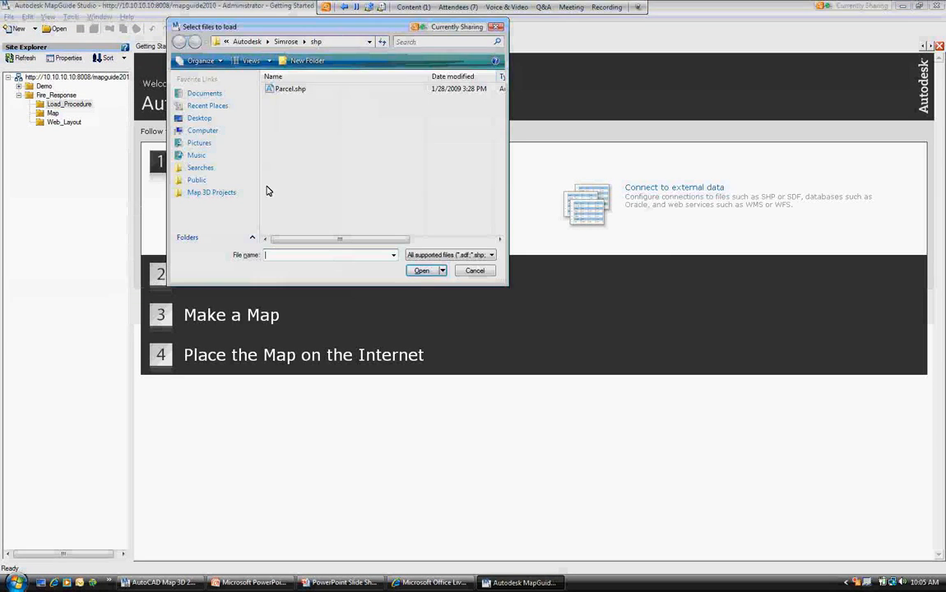
left_click(477, 271)
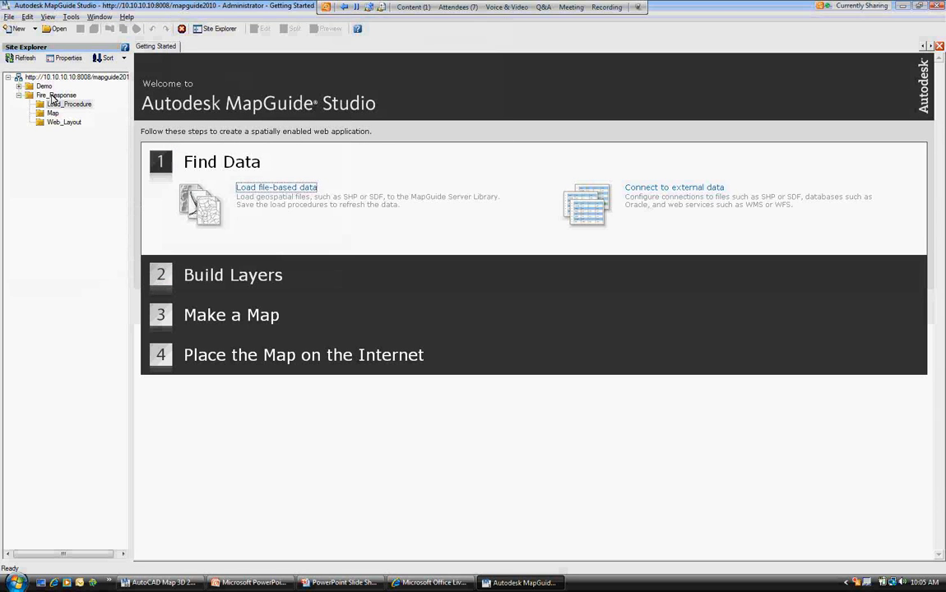
Create a load procedure in the Load_Procedure folder with Parcel.shp as its source and load its resources
right_click(57, 108)
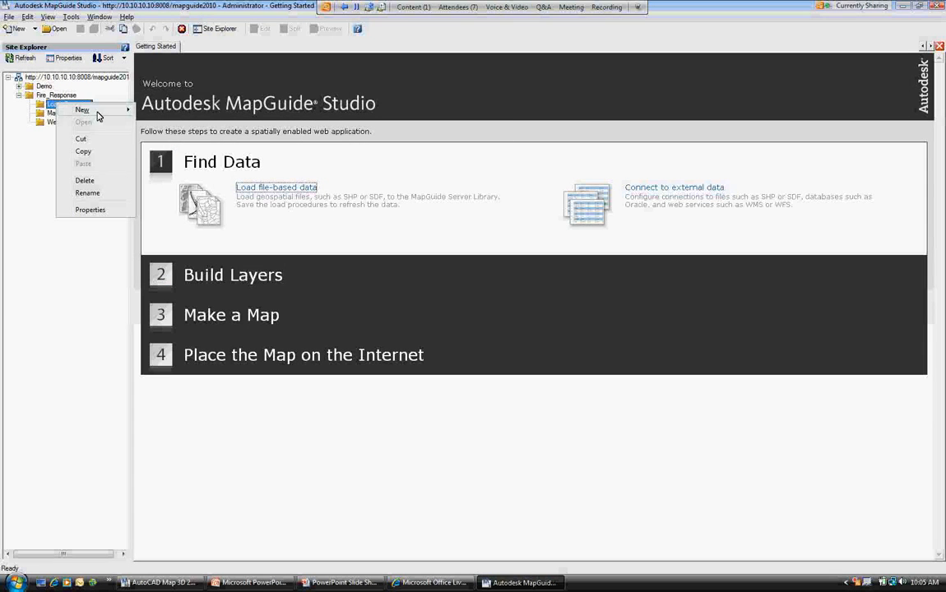
mouse_move(128, 109)
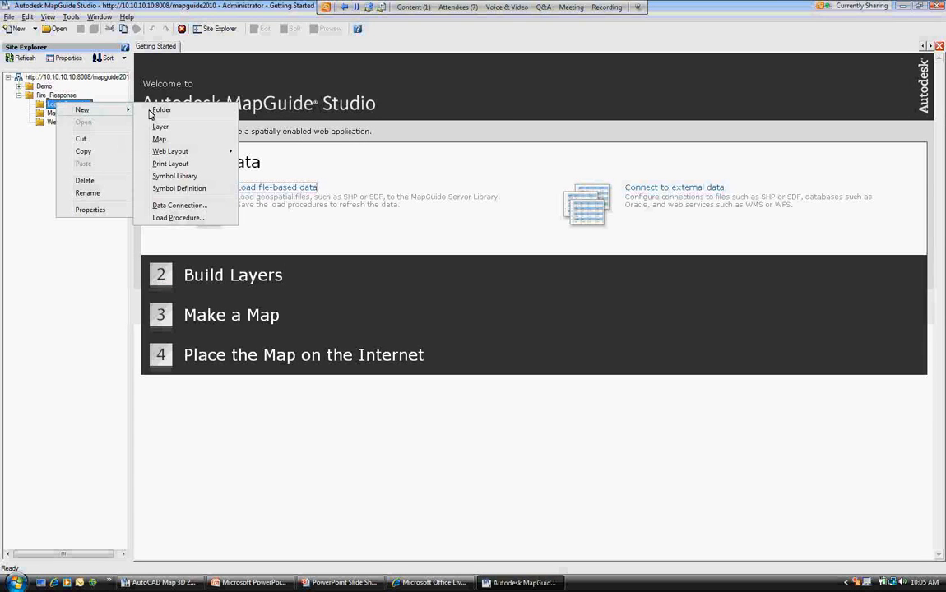
left_click(176, 218)
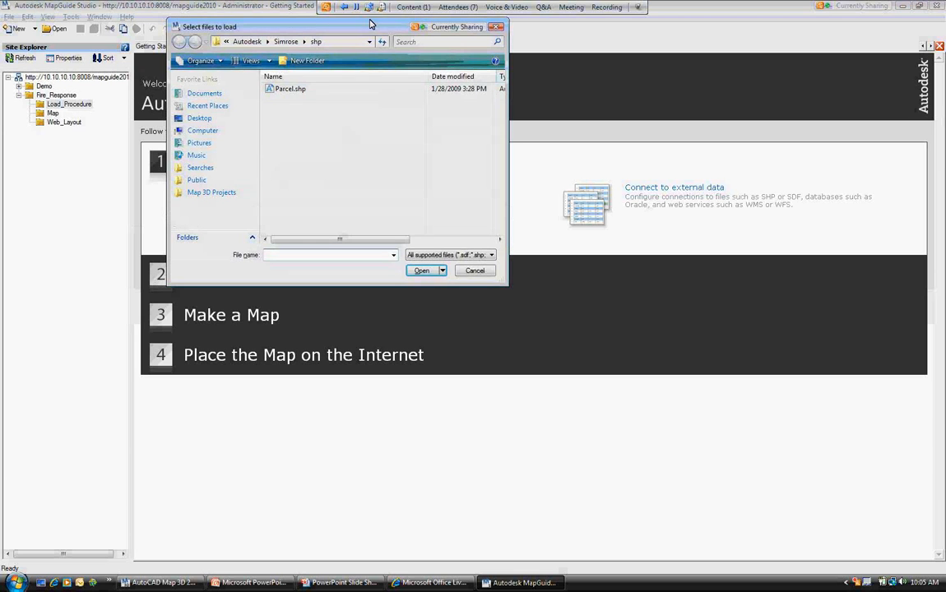
left_click_drag(367, 24, 424, 155)
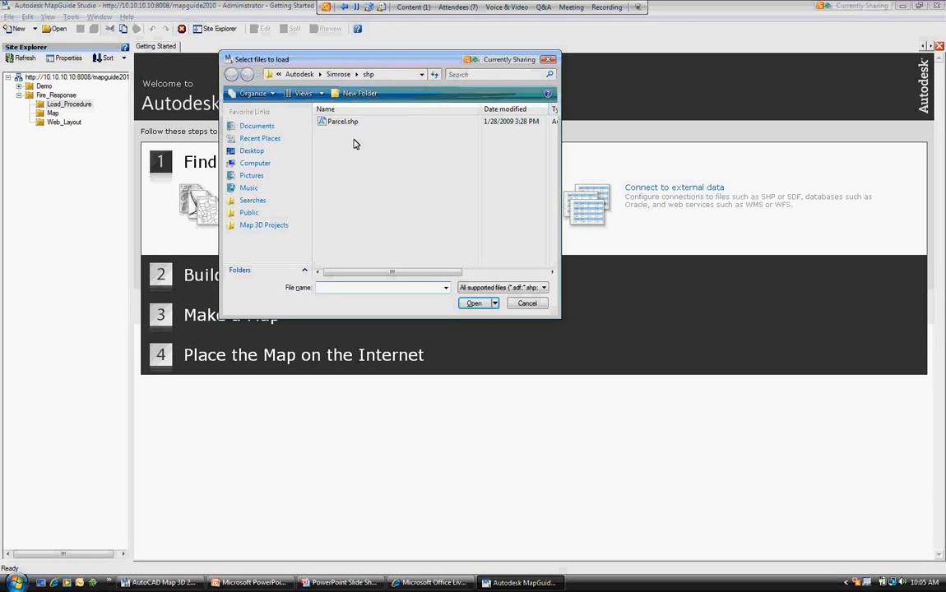
left_click(337, 122)
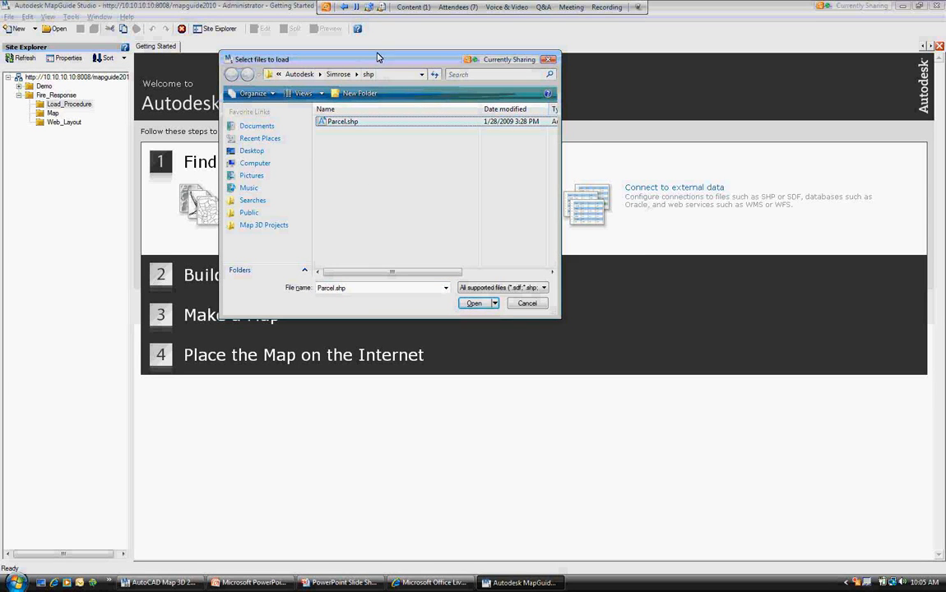
left_click_drag(375, 59, 451, 166)
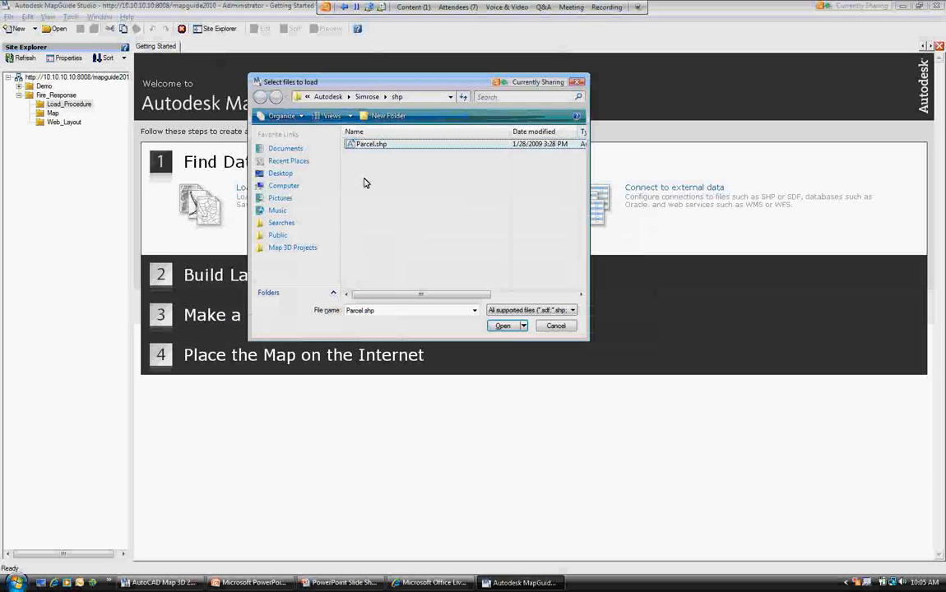
left_click(508, 329)
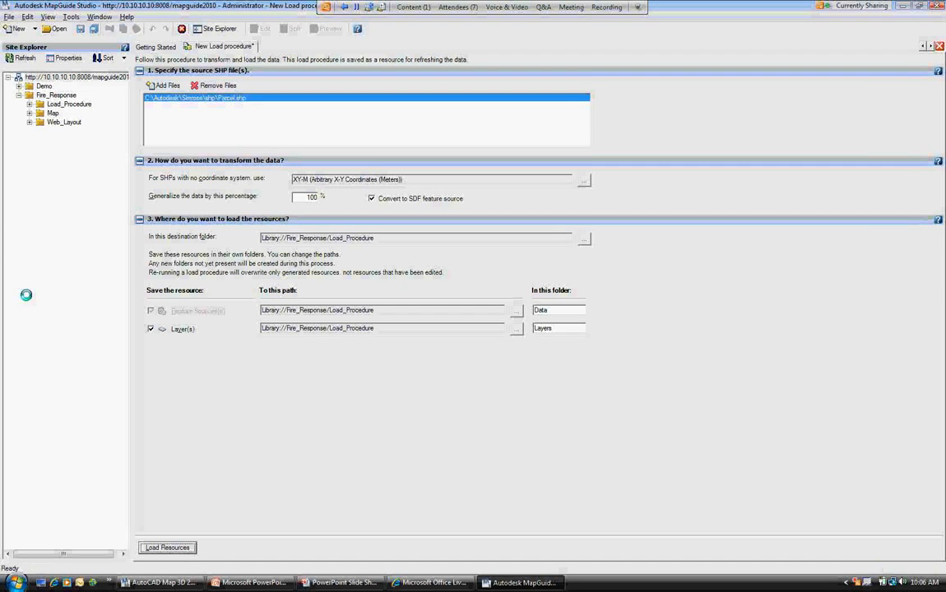
Move the Data folder out of Load_Procedure directly into the Fire_Response folder, accepting that references may break
left_click(29, 103)
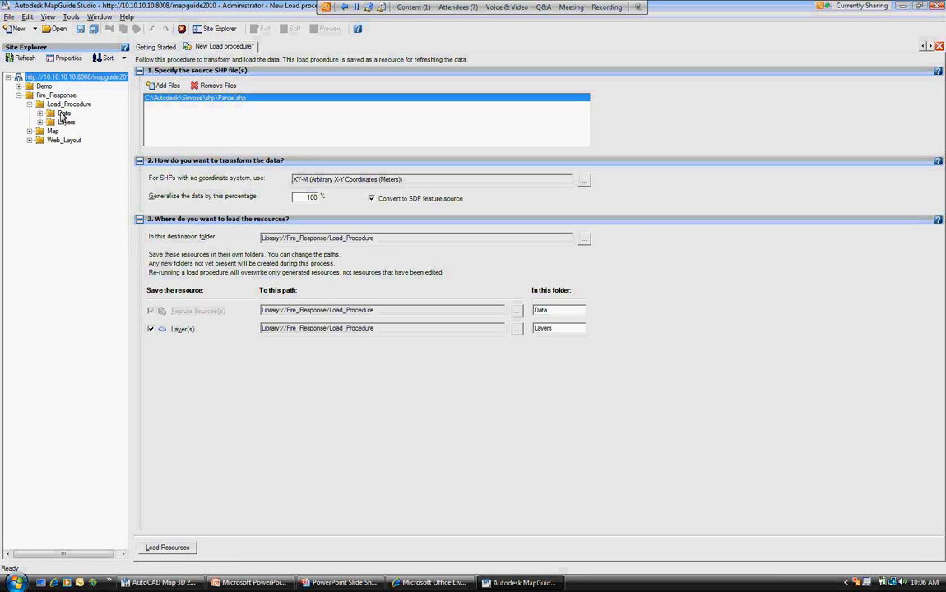
left_click(64, 115)
left_click_drag(64, 114, 56, 97)
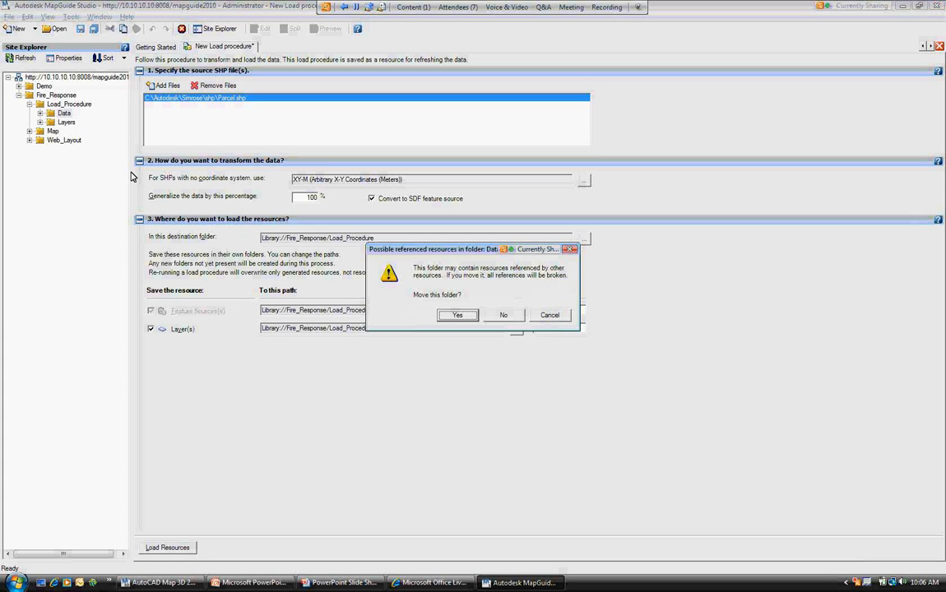
left_click(458, 314)
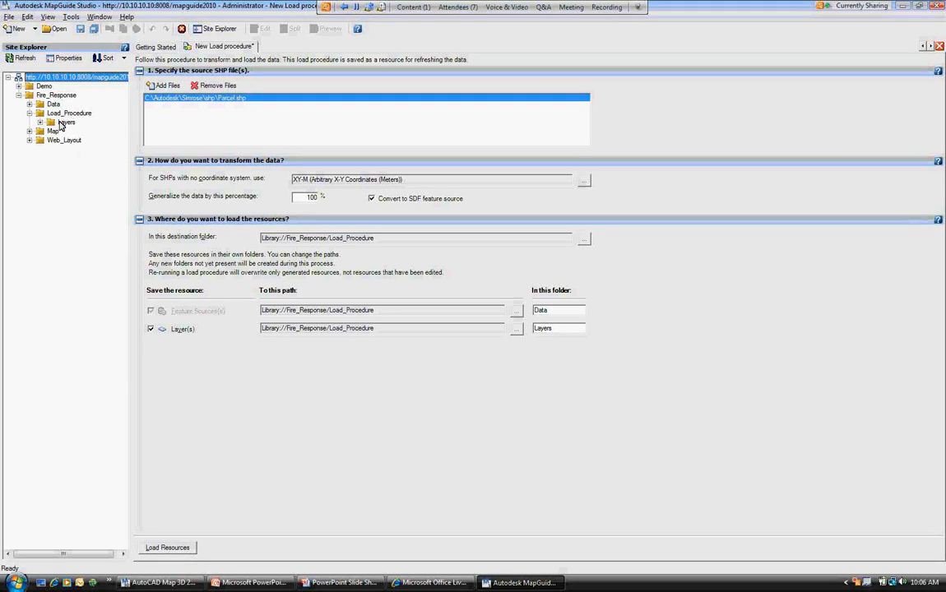
Move the Layers folder out of Load_Procedure directly into the Fire_Response folder, accepting that references may break
left_click_drag(49, 115, 47, 97)
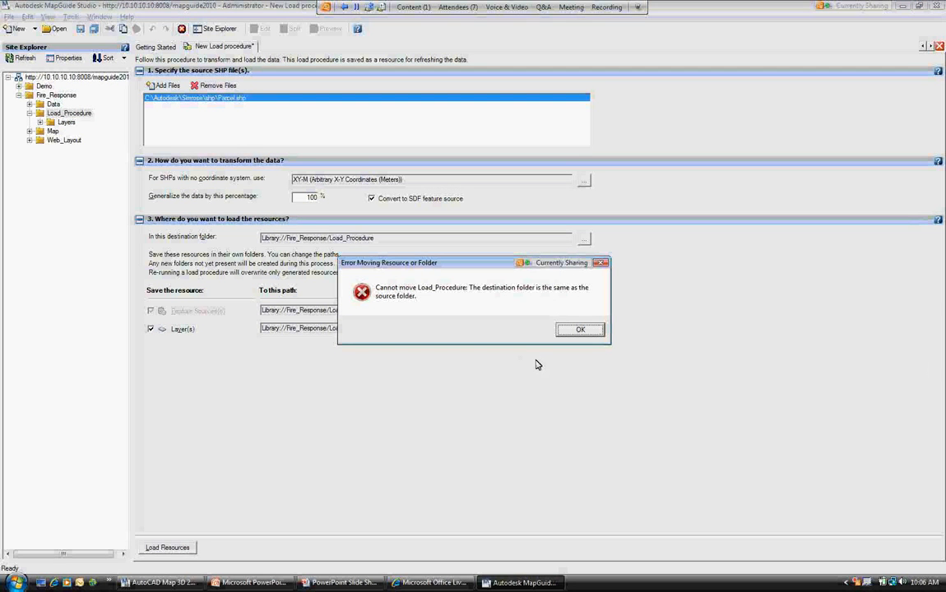
left_click(578, 329)
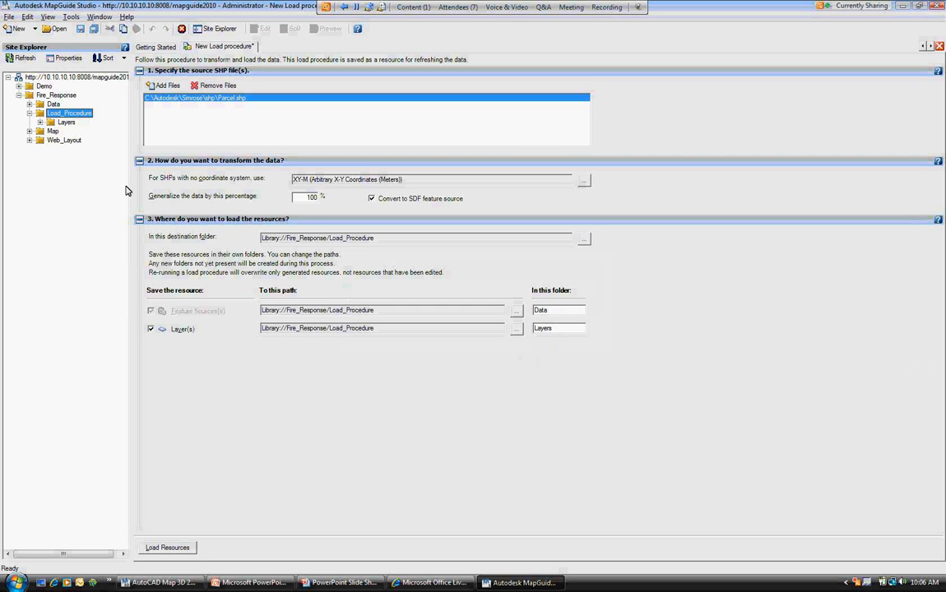
left_click(66, 123)
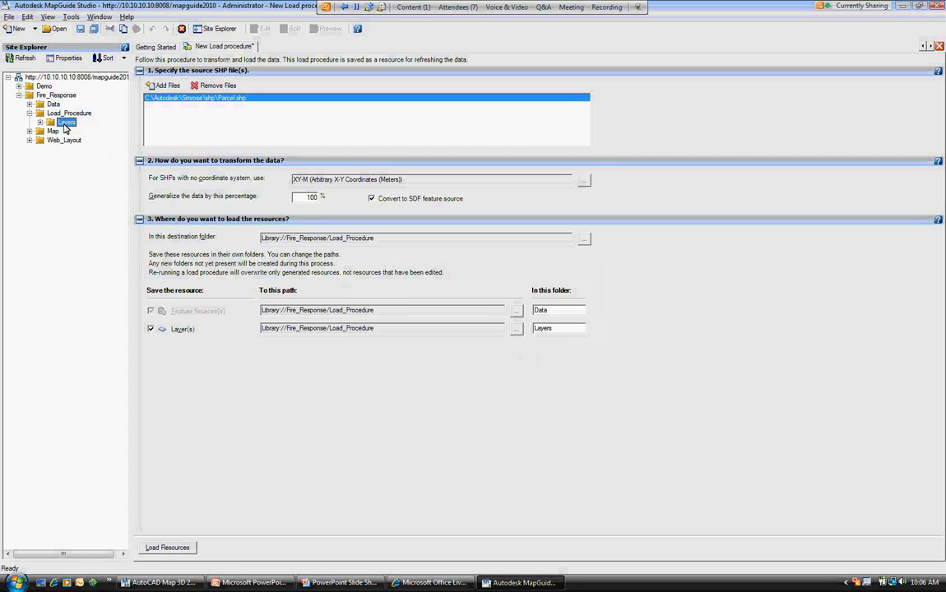
left_click_drag(65, 124, 58, 101)
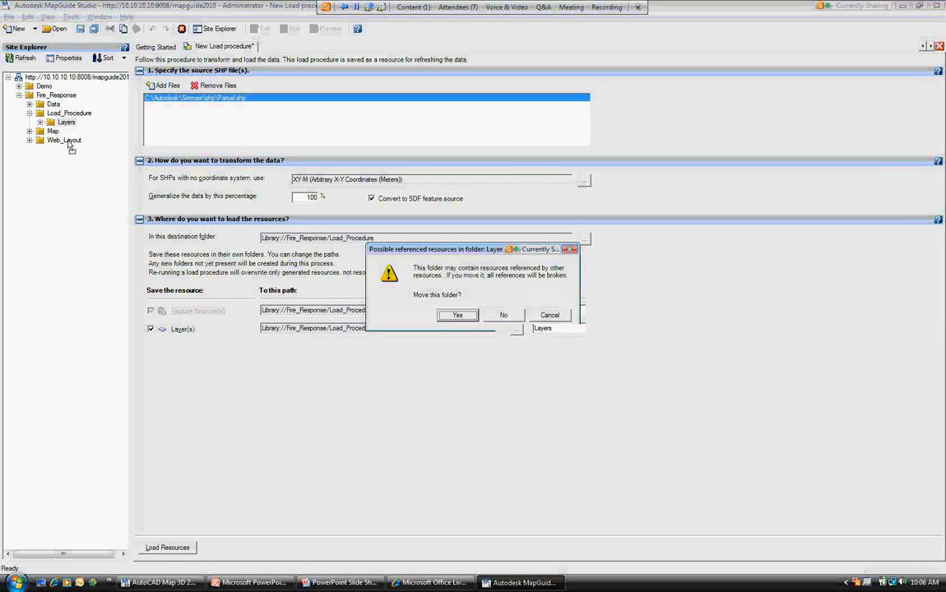
left_click(447, 297)
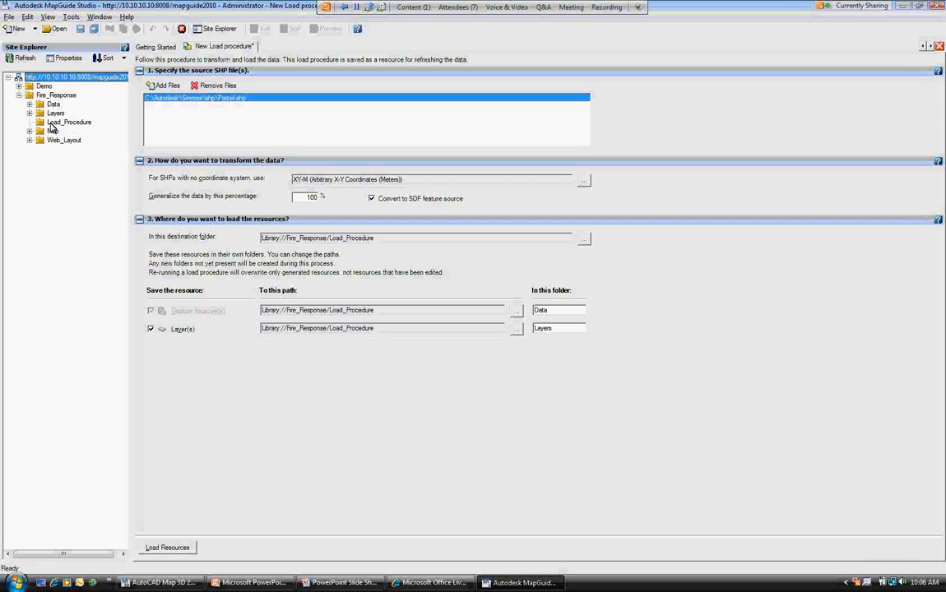
Save the load procedure as Parcels_SHP in the Load_Procedure folder of Fire_Response
left_click(66, 122)
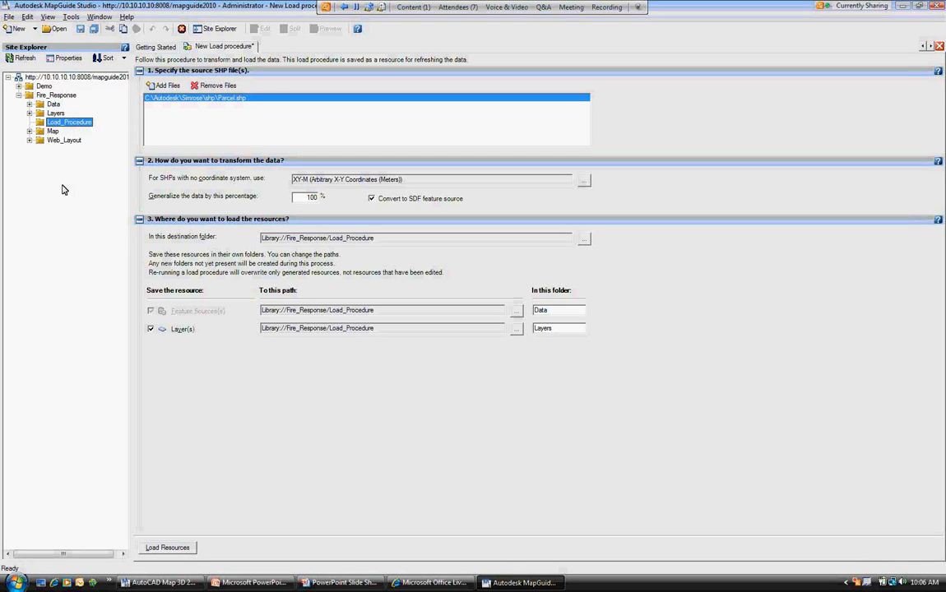
left_click(233, 49)
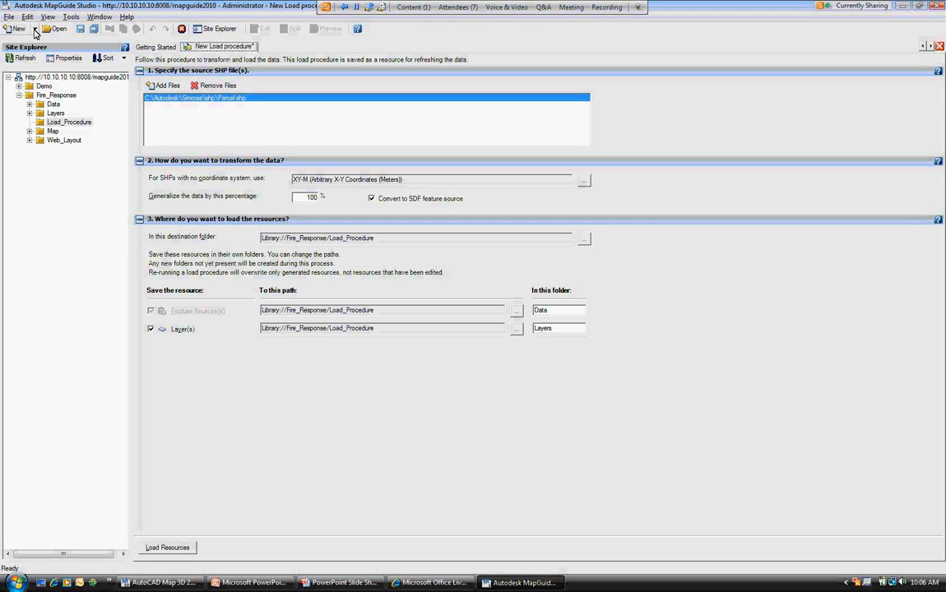
left_click(80, 29)
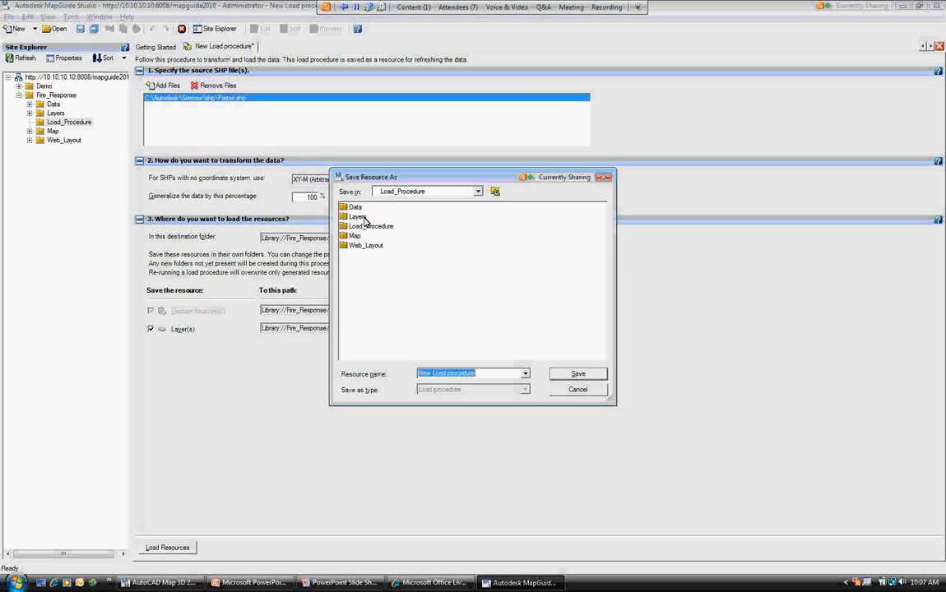
left_click(494, 192)
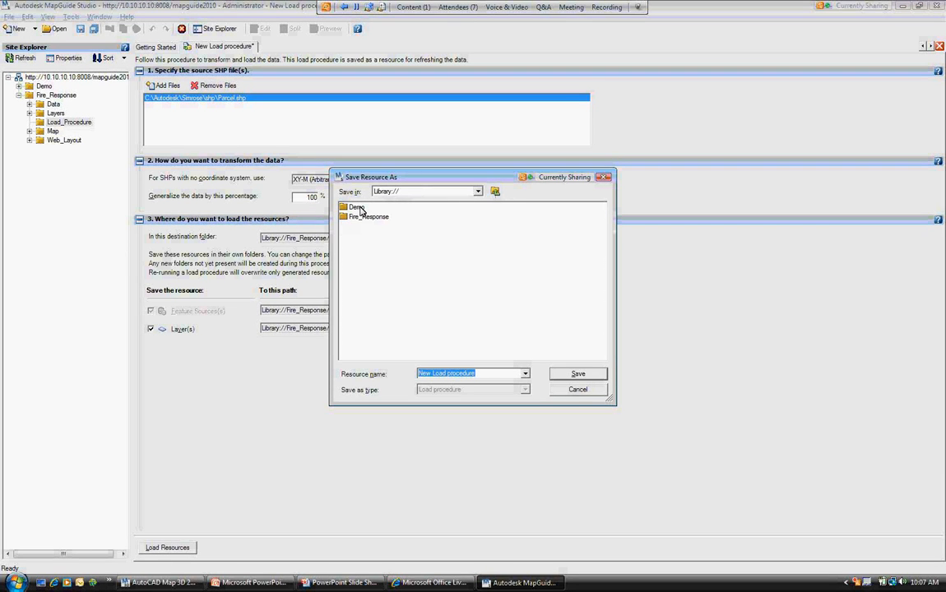
double_click(355, 227)
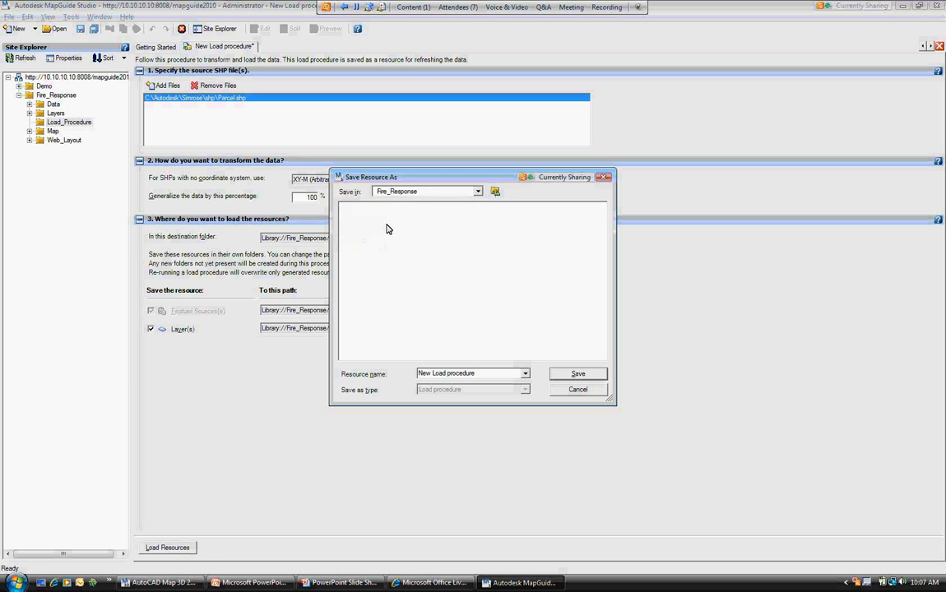
left_click_drag(484, 373, 416, 372)
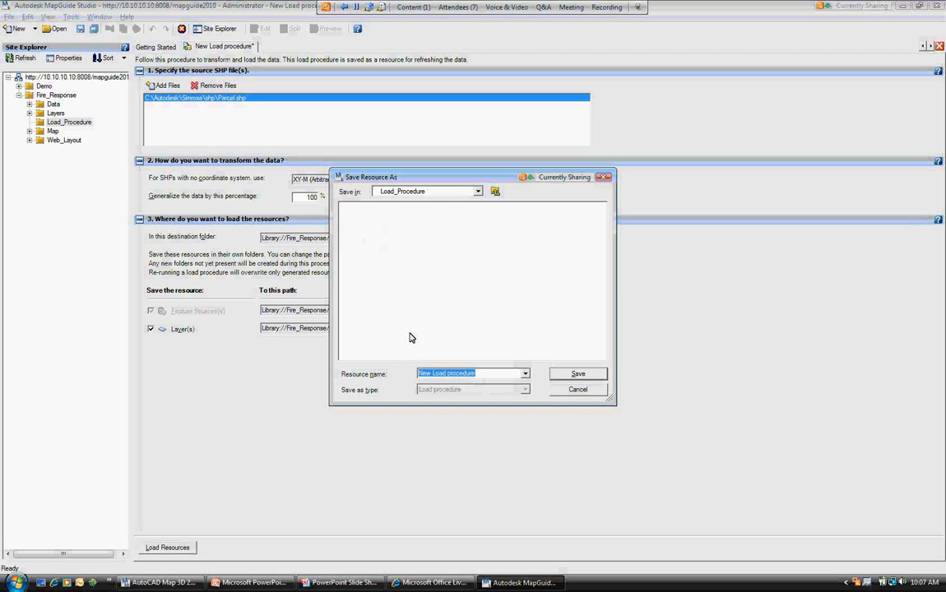
type("Parcels_SHP")
left_click(569, 376)
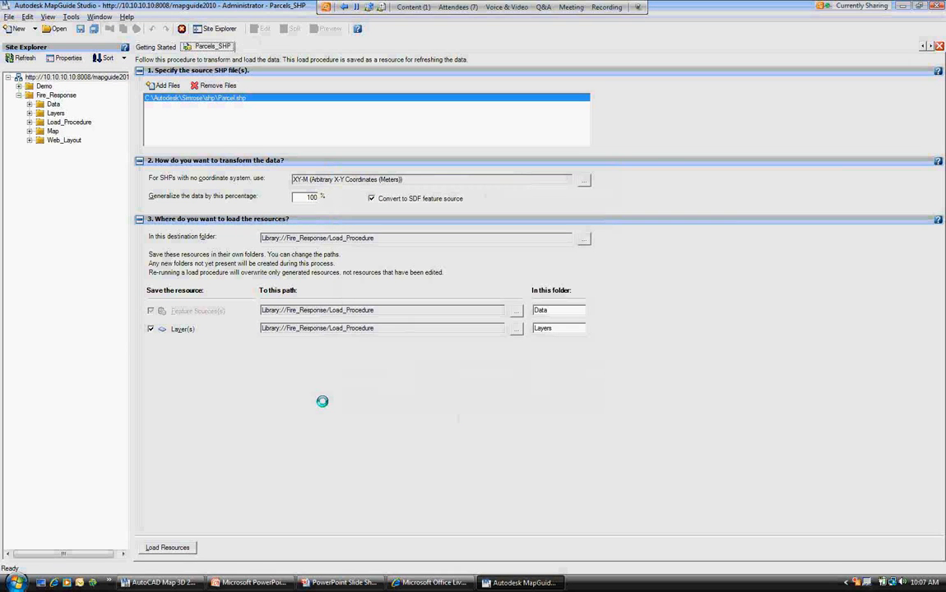
Expand the Load_Procedure, Data and Layers folders to inspect their resources, and open the Parcel layer
left_click(28, 122)
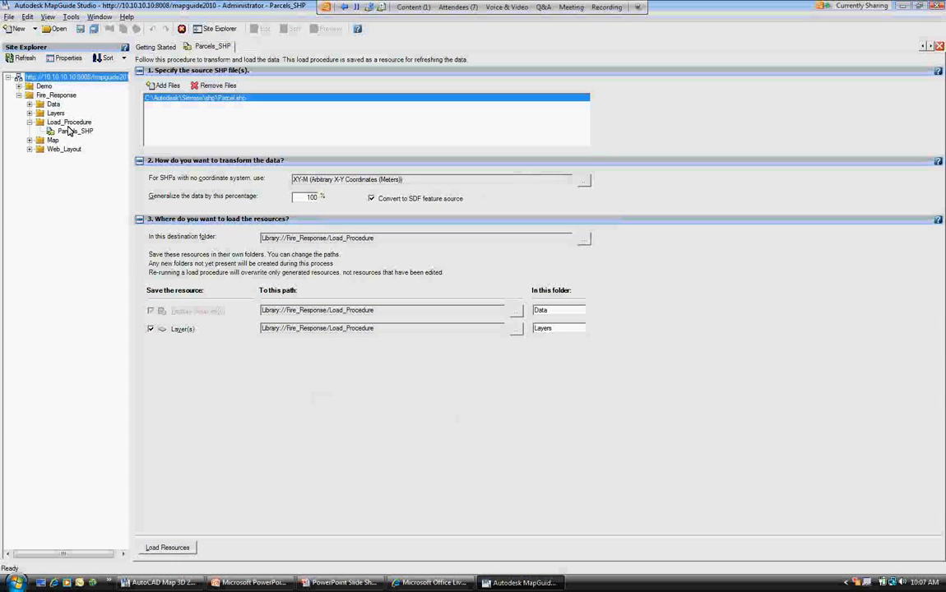
left_click(29, 104)
left_click(66, 112)
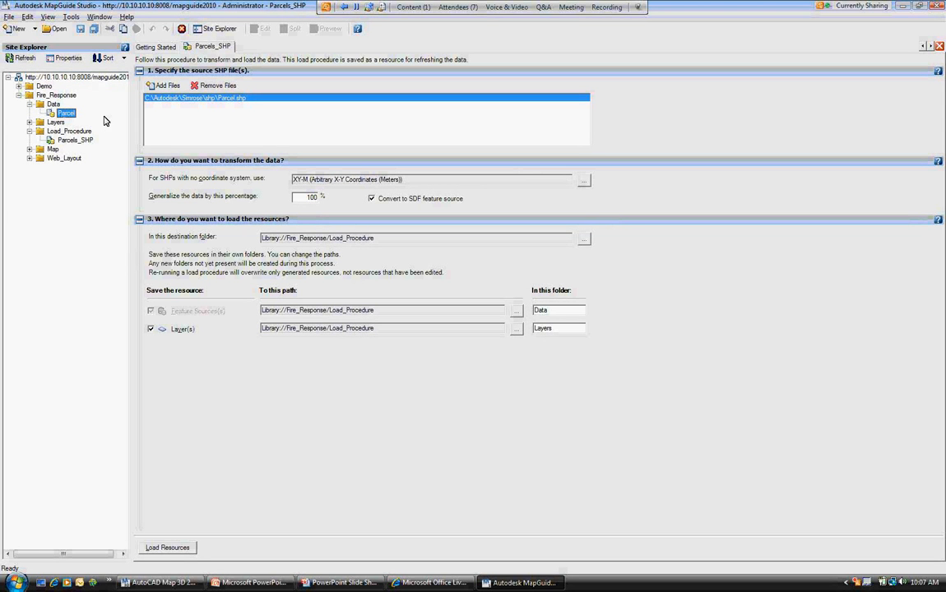
left_click(29, 122)
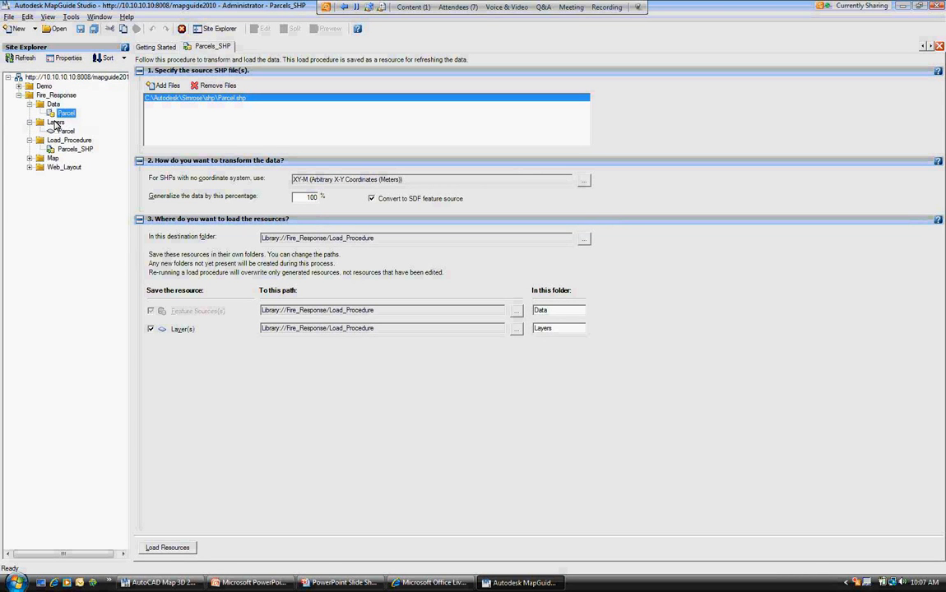
left_click(65, 131)
double_click(66, 132)
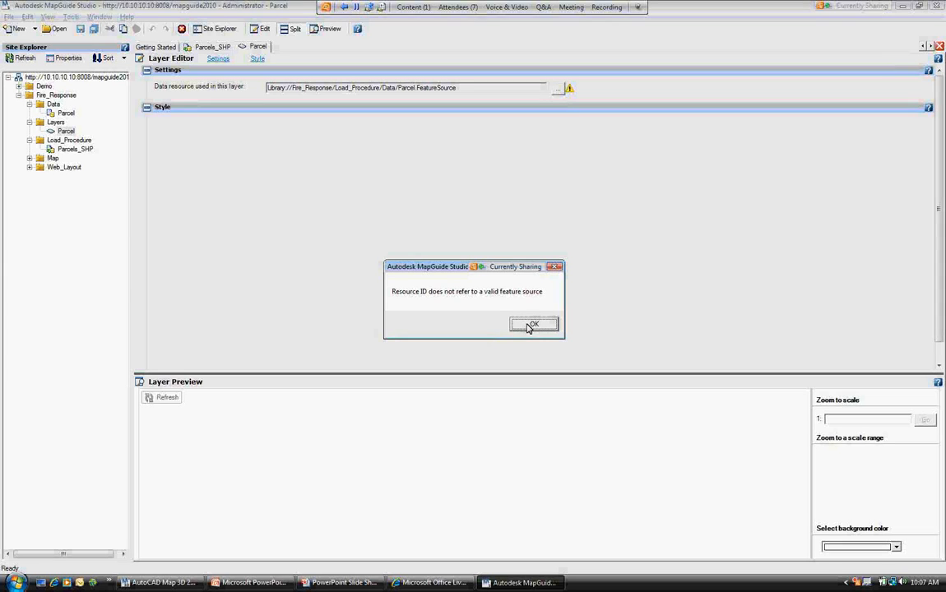
left_click(531, 325)
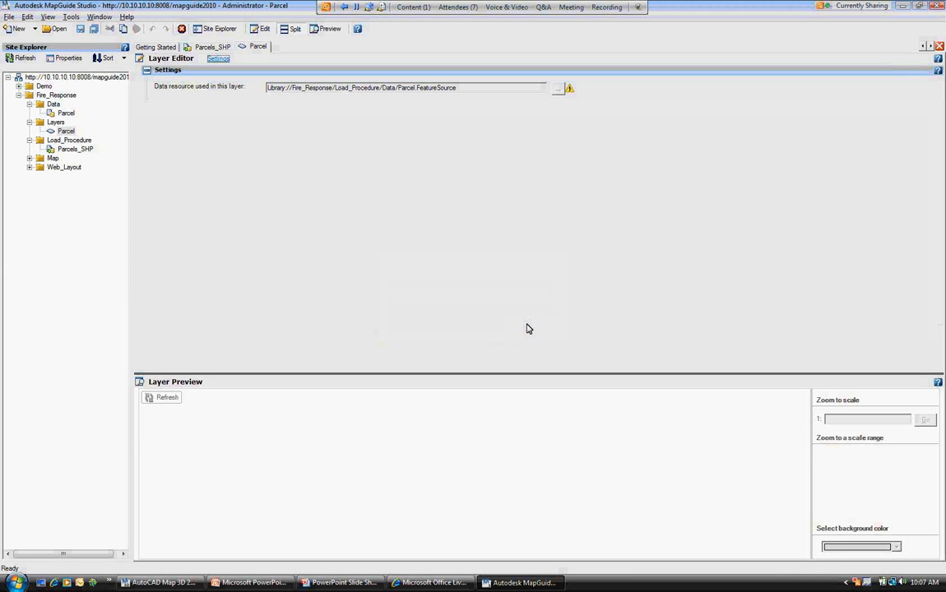
Open the Parcel feature source in the Data folder to check its loaded SDF file
right_click(68, 134)
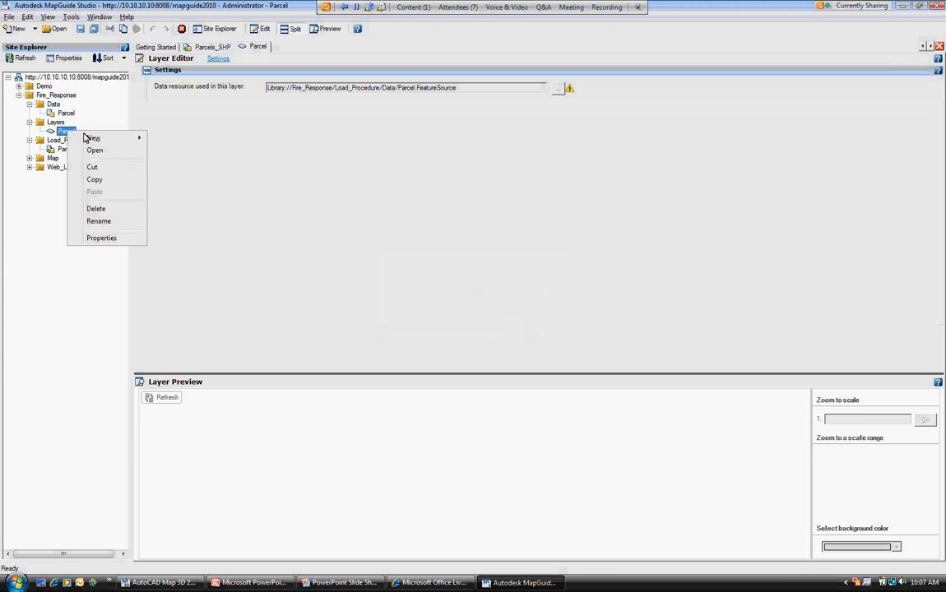
left_click(66, 241)
left_click(62, 114)
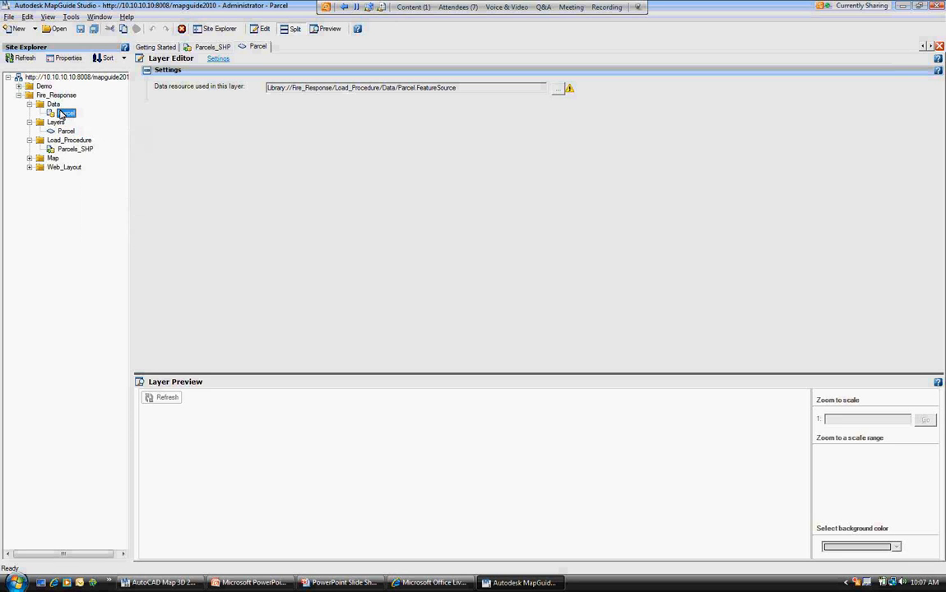
double_click(63, 114)
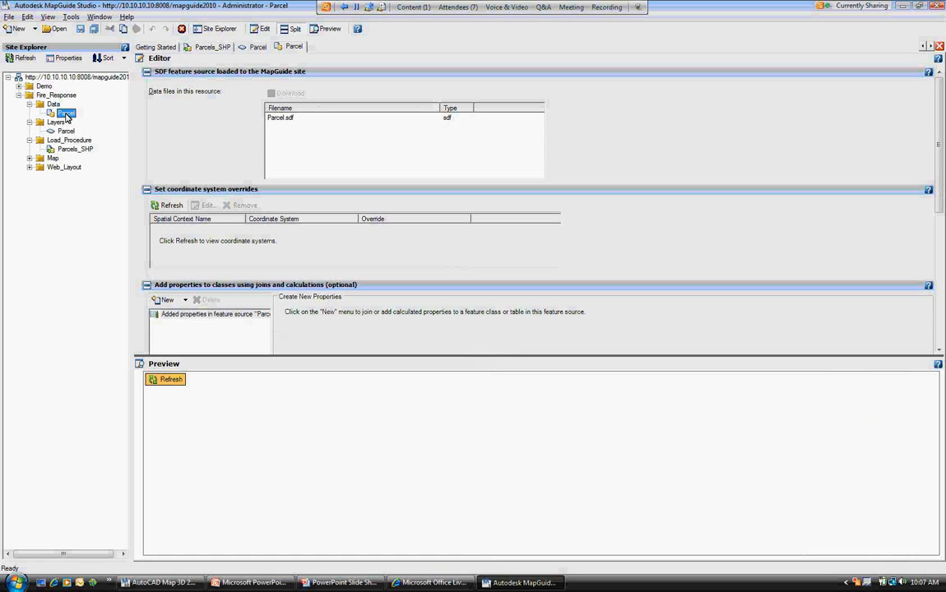
Relink the Parcel layer's data resource to the Parcel feature source in the Fire_Response Data folder
double_click(65, 132)
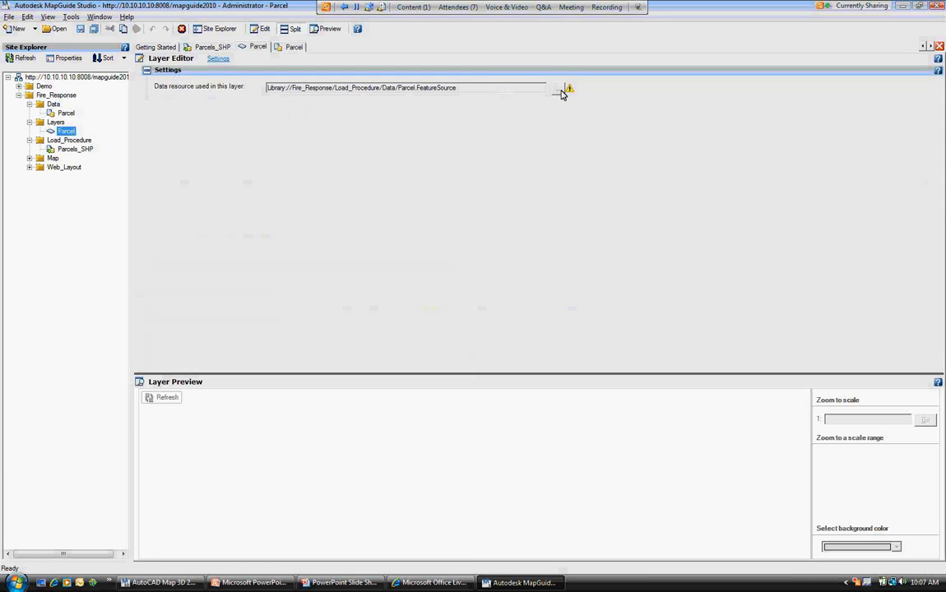
left_click(559, 88)
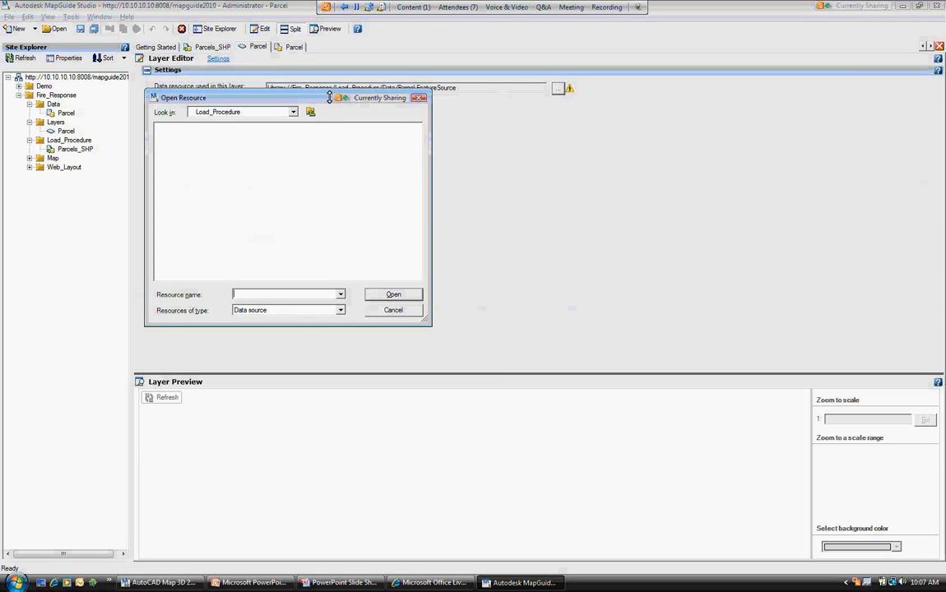
left_click_drag(377, 102, 391, 119)
left_click(355, 130)
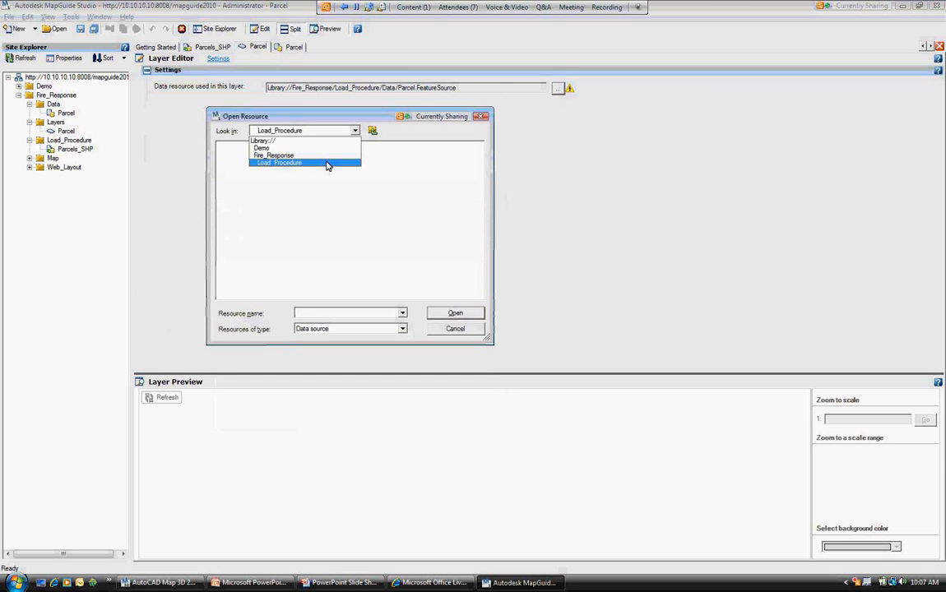
left_click(262, 155)
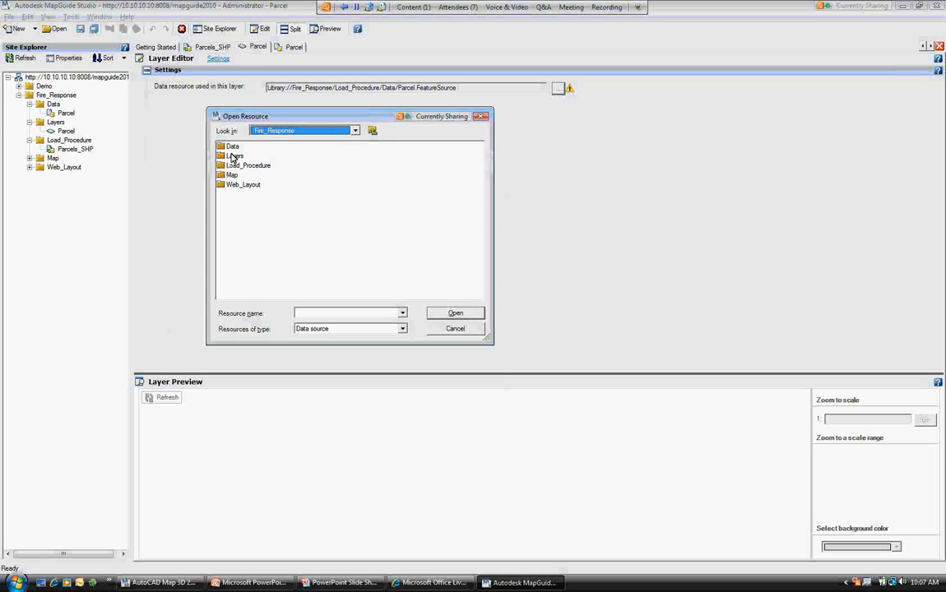
double_click(231, 146)
left_click(234, 148)
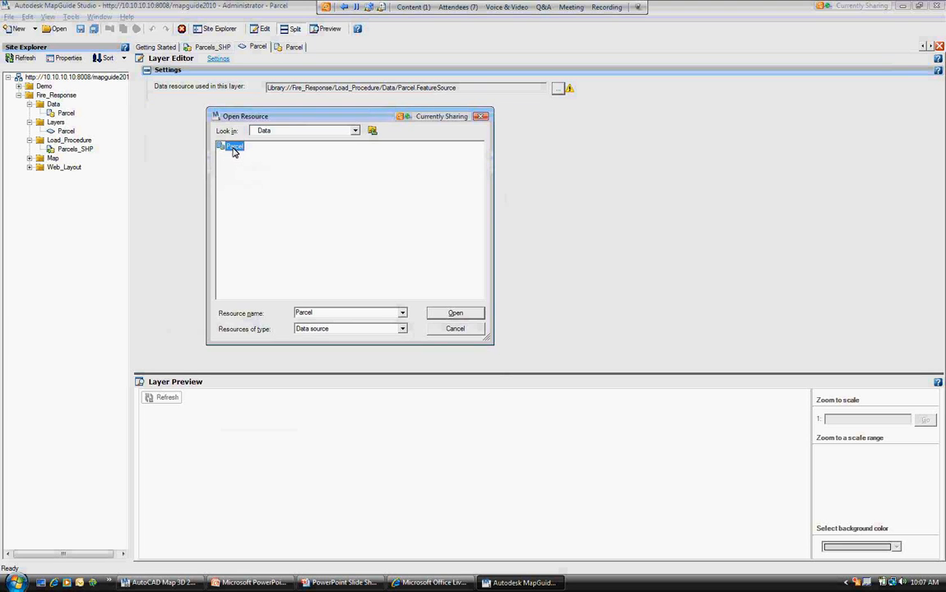
left_click(461, 313)
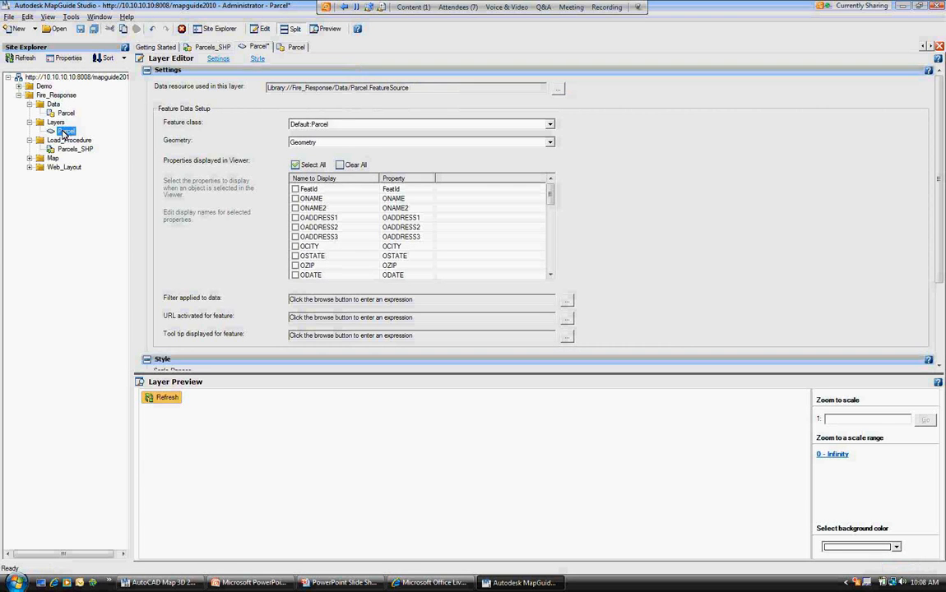
Refresh the Parcel layer preview, enlarge its pane and zoom in on the northern parcels
left_click(162, 398)
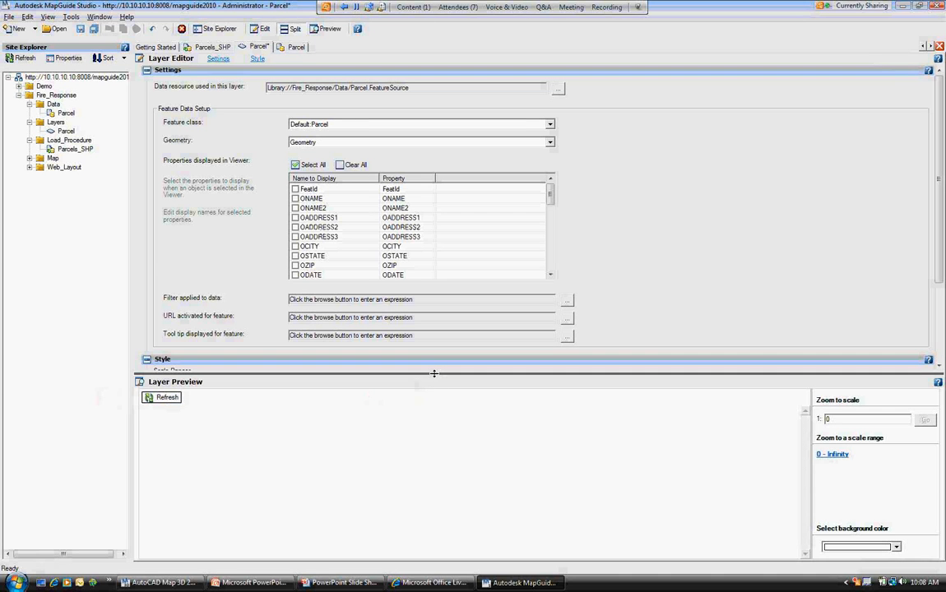
left_click_drag(434, 374, 431, 213)
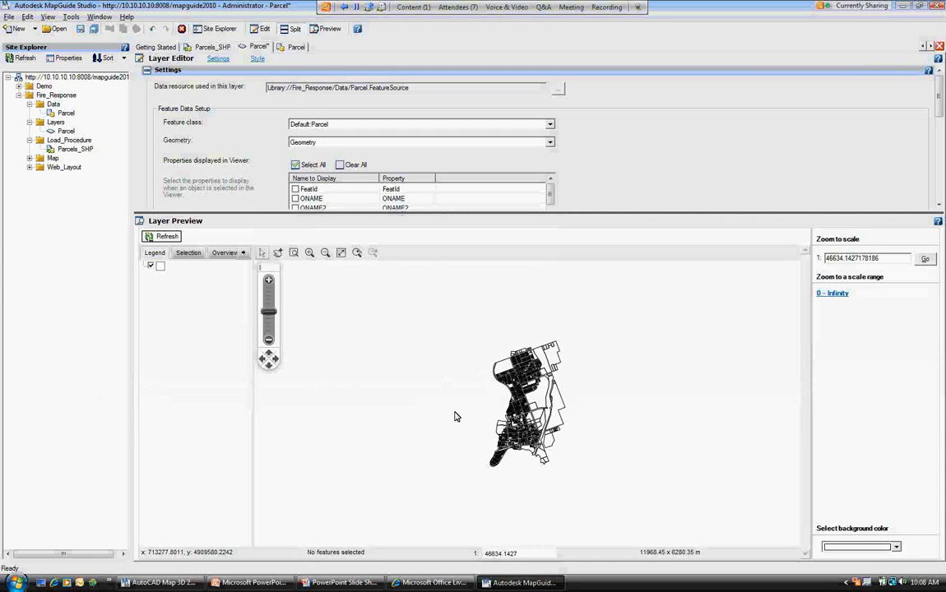
left_click(295, 254)
left_click(478, 339)
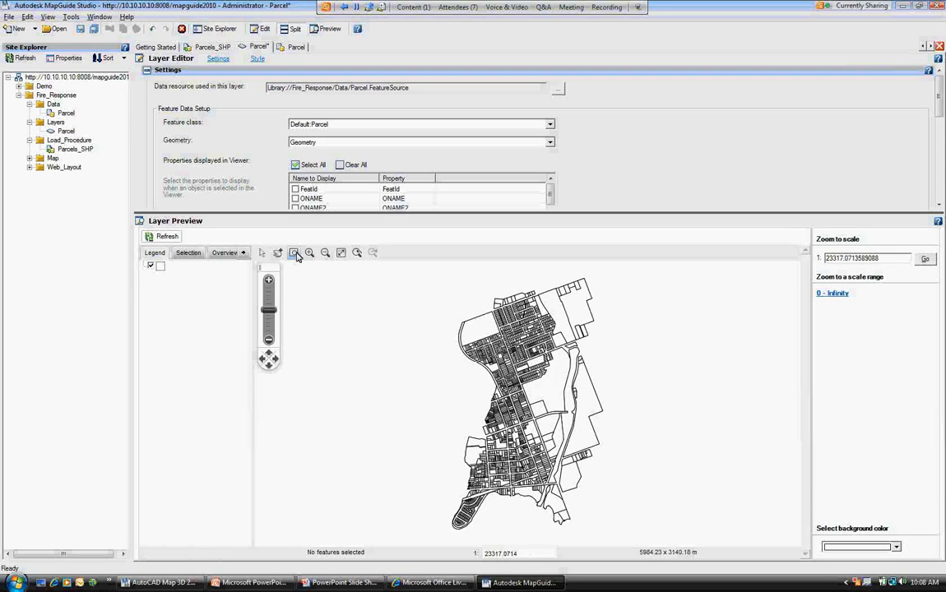
left_click_drag(439, 316, 598, 402)
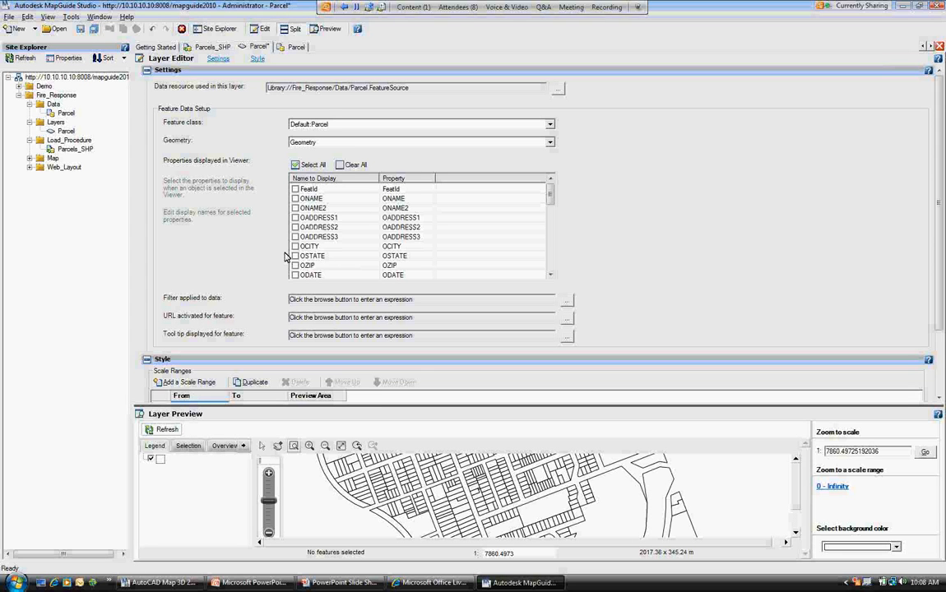
Enable the ADDRESS, AREA, ONAME and ONAME2 properties for display in the Viewer on the Parcel layer
left_click_drag(549, 194, 555, 227)
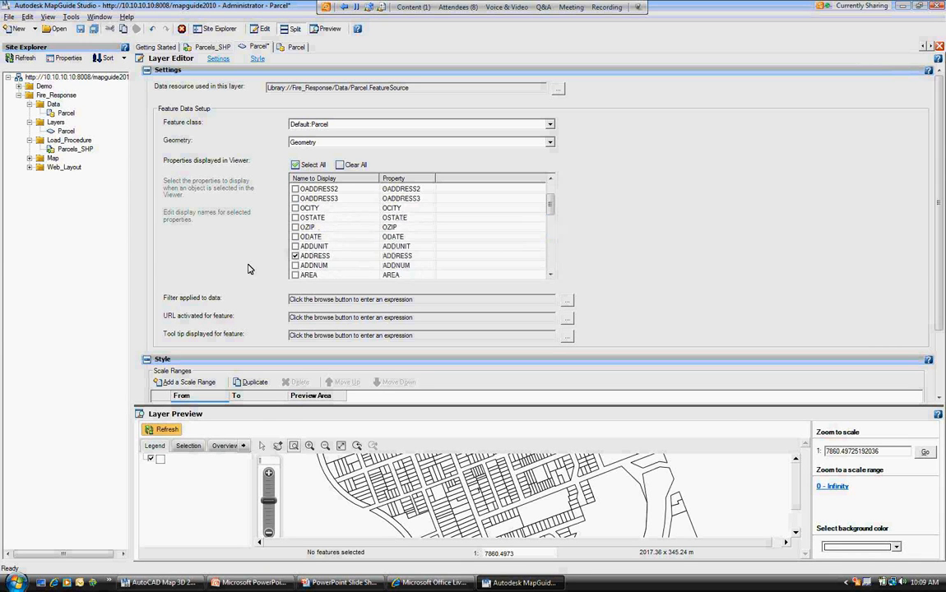
left_click_drag(552, 214, 549, 220)
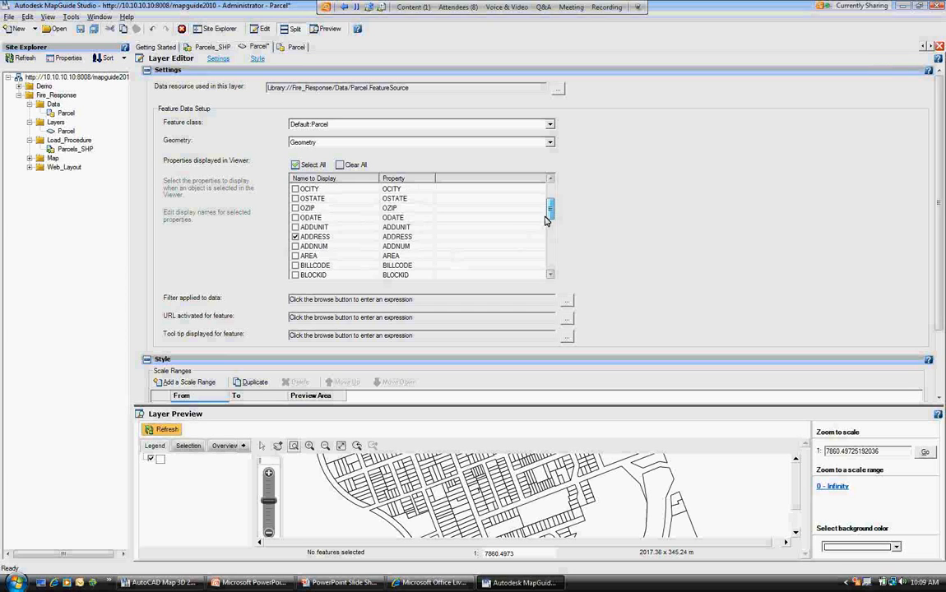
left_click(295, 256)
left_click_drag(552, 206, 552, 253)
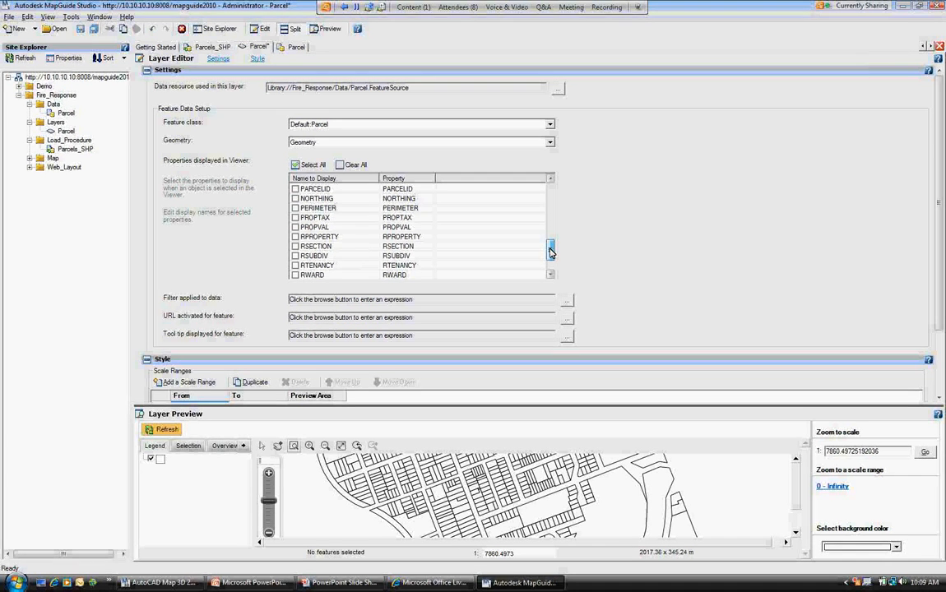
left_click_drag(551, 253, 548, 194)
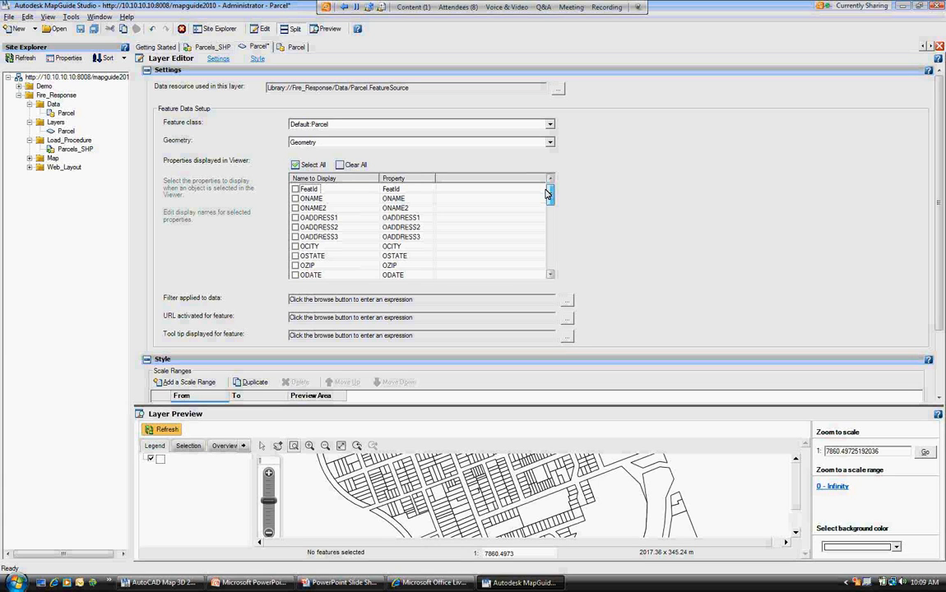
left_click(296, 198)
left_click(295, 208)
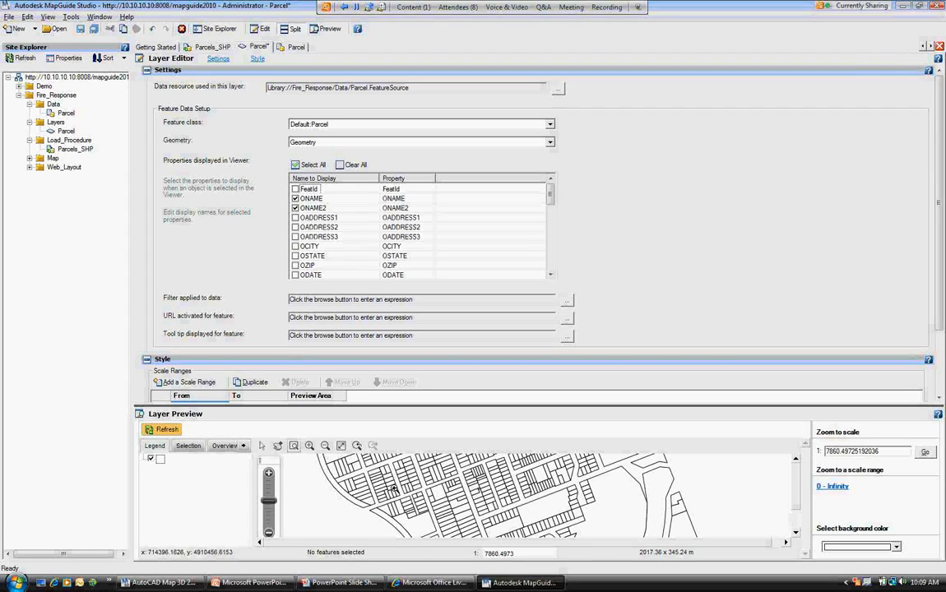
Start a blank expression for the tool tip displayed for the Parcel layer's features
left_click_drag(551, 192, 551, 259)
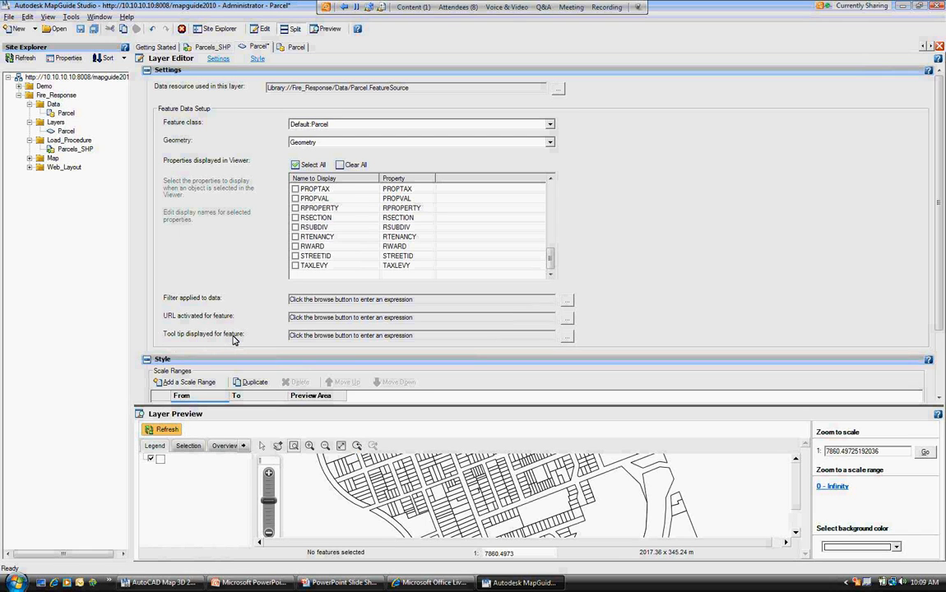
left_click(567, 336)
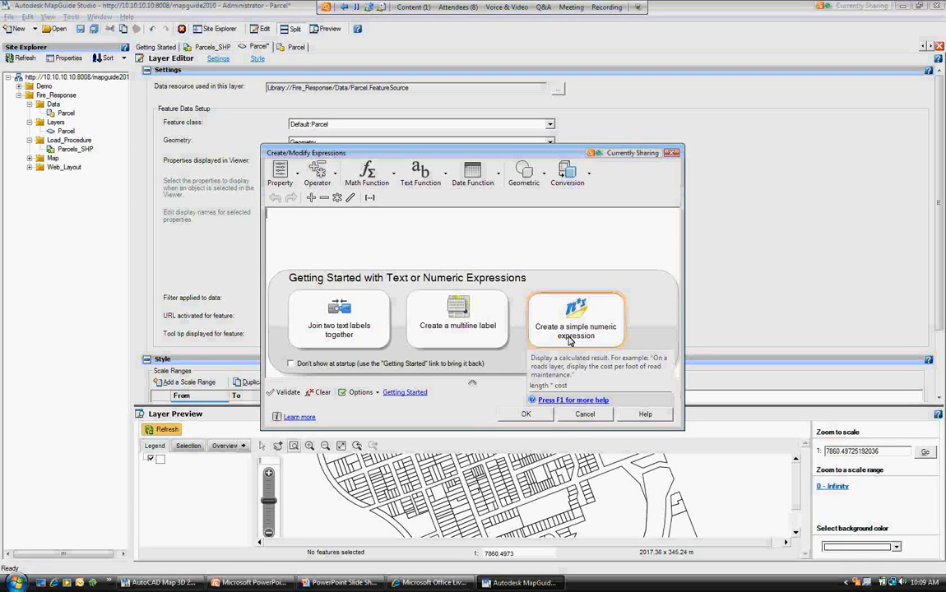
left_click(575, 321)
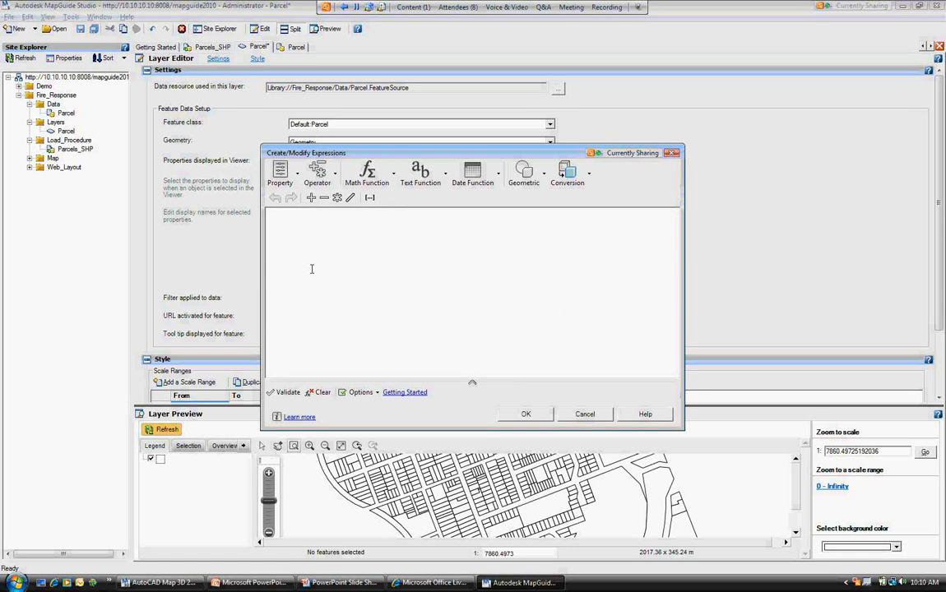
left_click(297, 176)
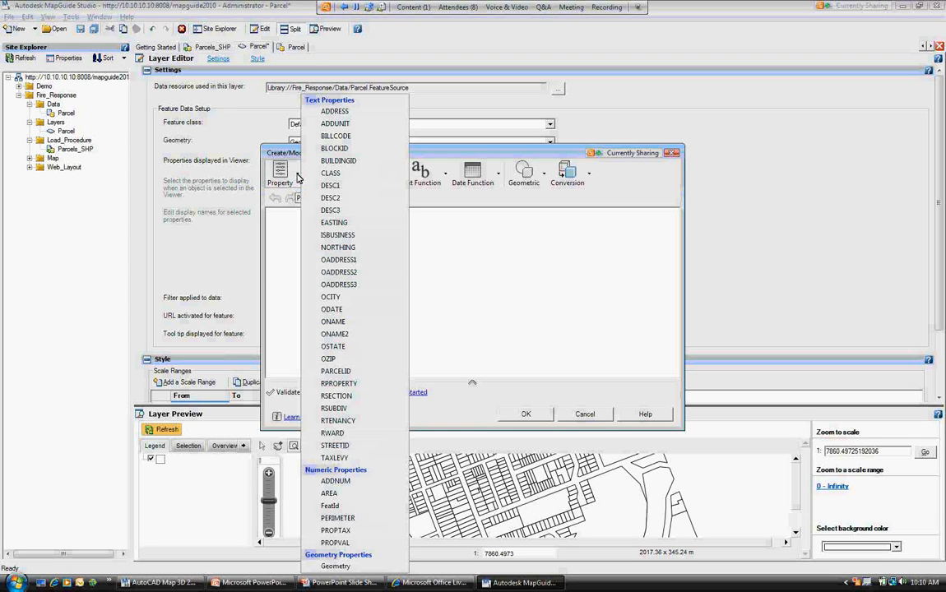
left_click(335, 112)
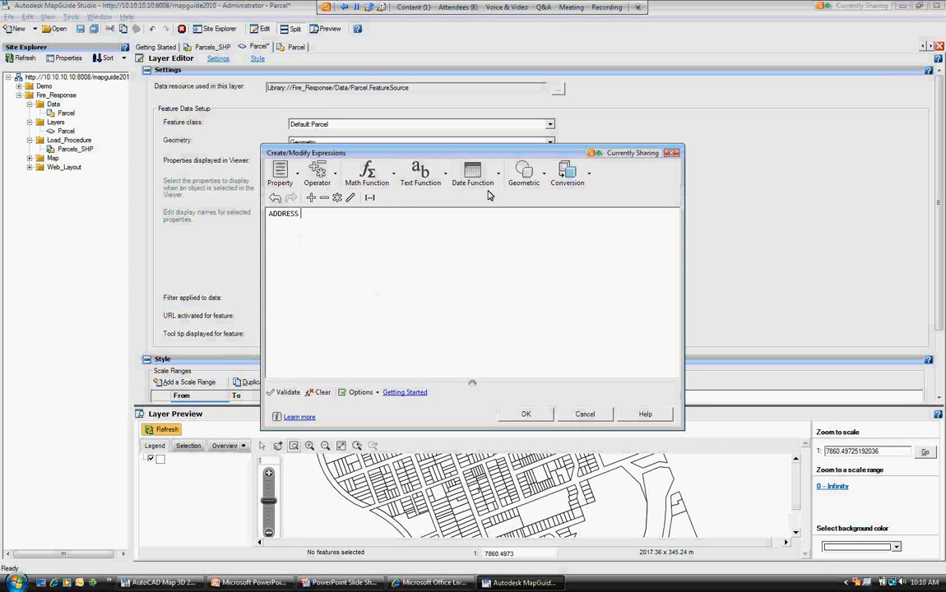
double_click(285, 217)
key("Delete")
Insert a Concat text function in the tool tip expression with 'Address is ' as its first argument
left_click(420, 174)
left_click(432, 212)
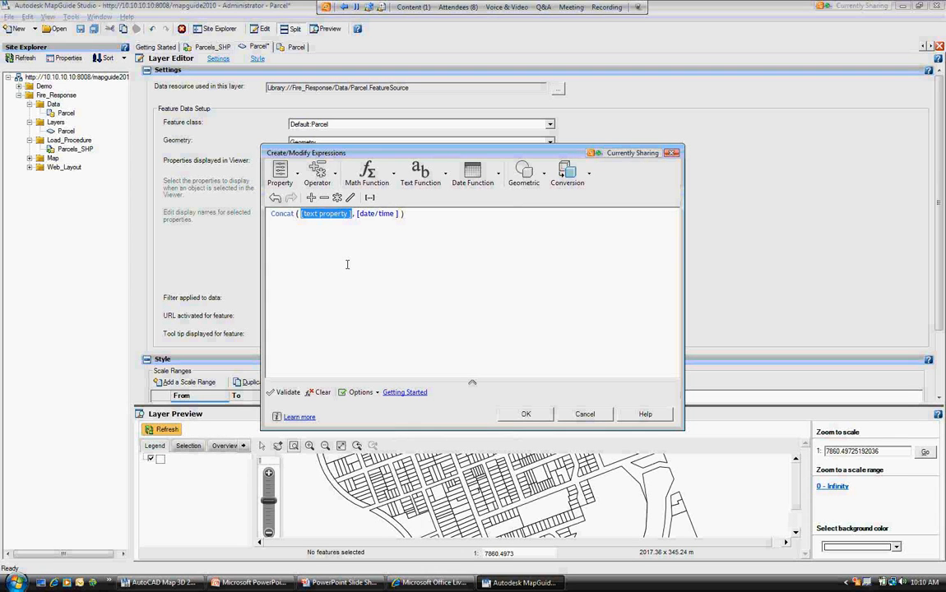
key("Delete")
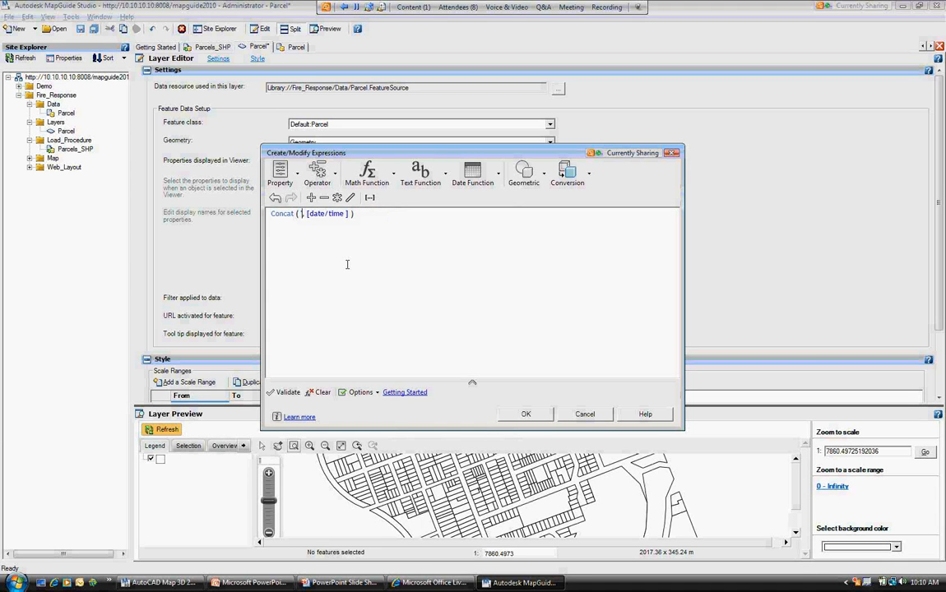
type("'Address is")
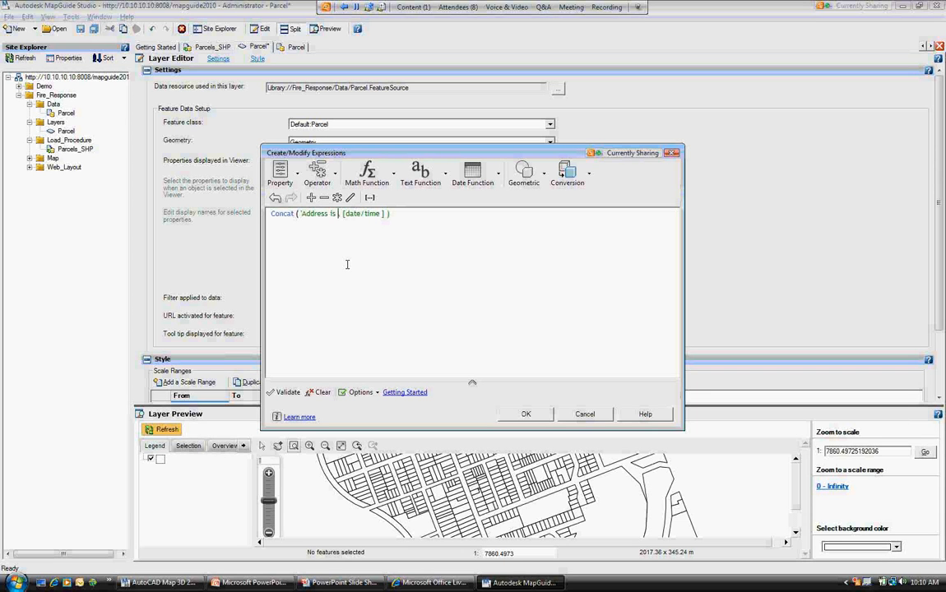
type(" '")
key("BackSpace")
Set the second Concat argument to the ADDRESS property and accept the tool tip expression
left_click(360, 214)
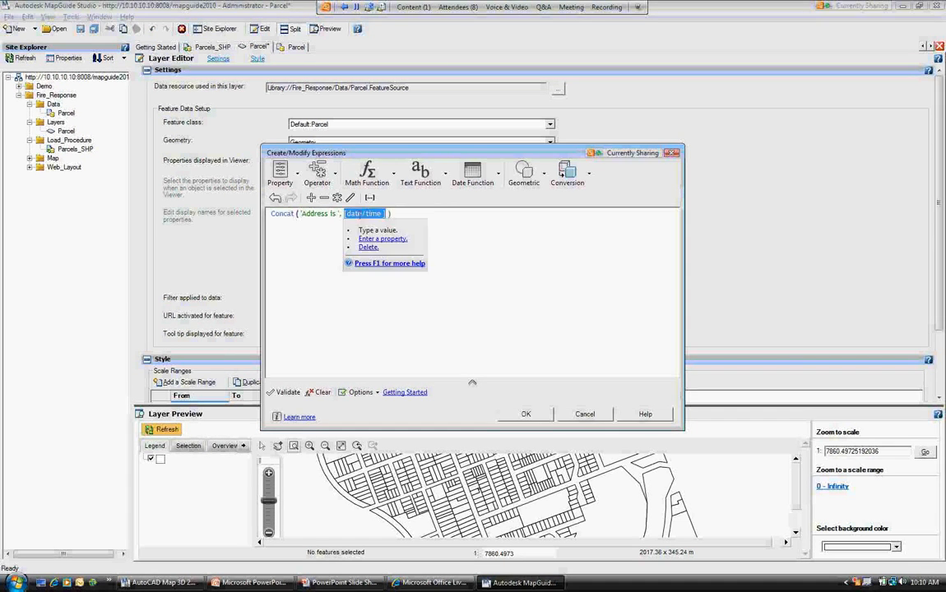
right_click(360, 214)
left_click(360, 215)
left_click(387, 240)
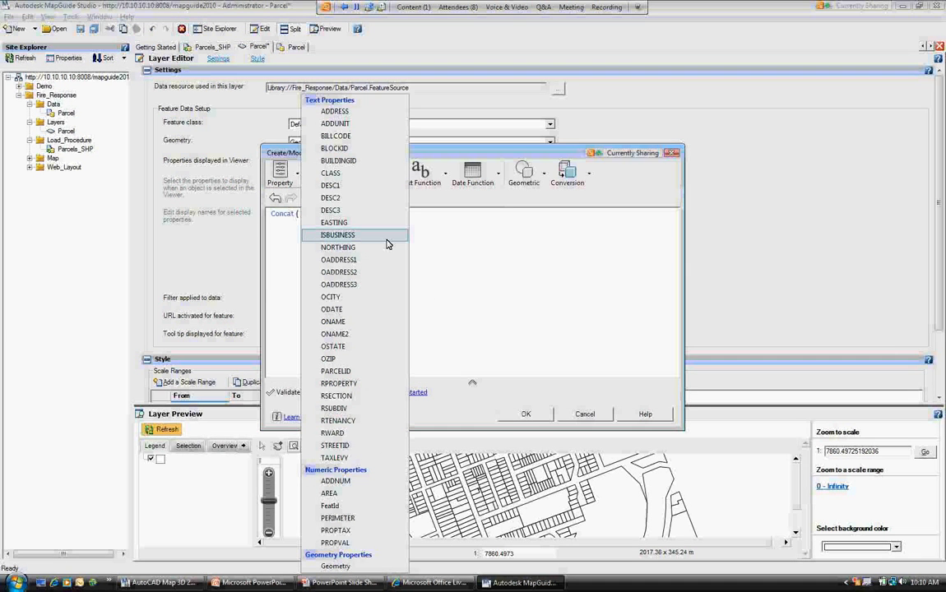
left_click(334, 111)
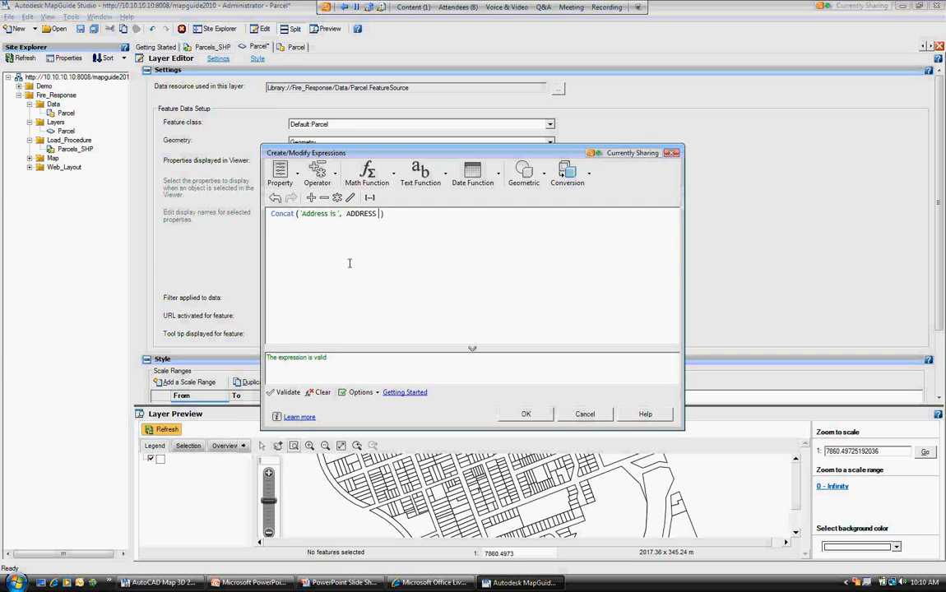
left_click(529, 414)
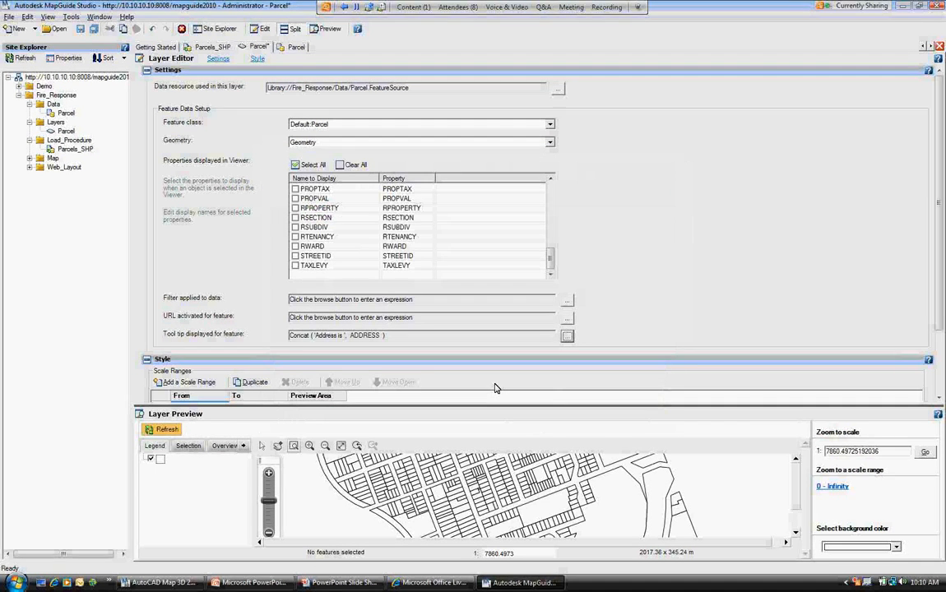
Save the Parcel layer and refresh its preview
left_click_drag(552, 260, 553, 203)
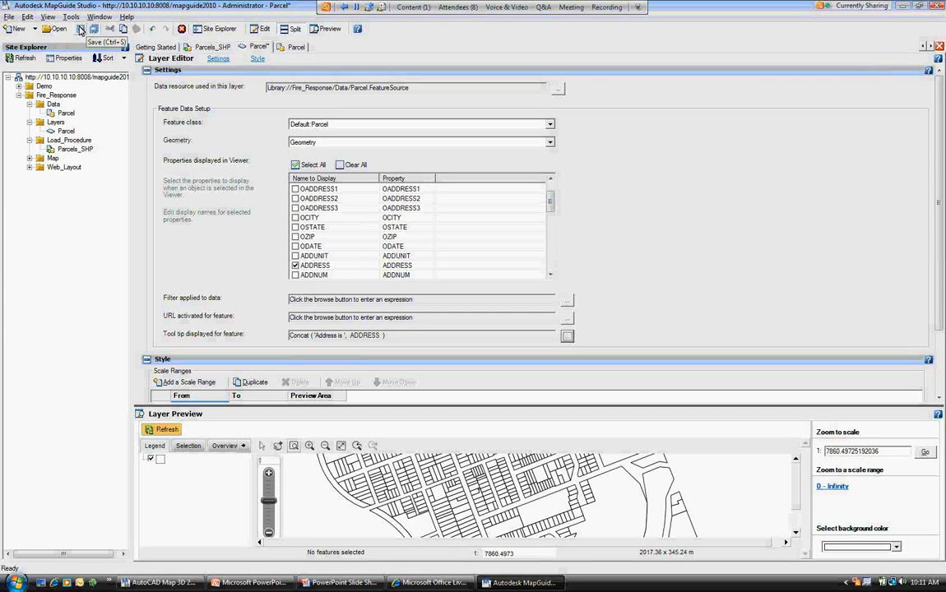
left_click(80, 29)
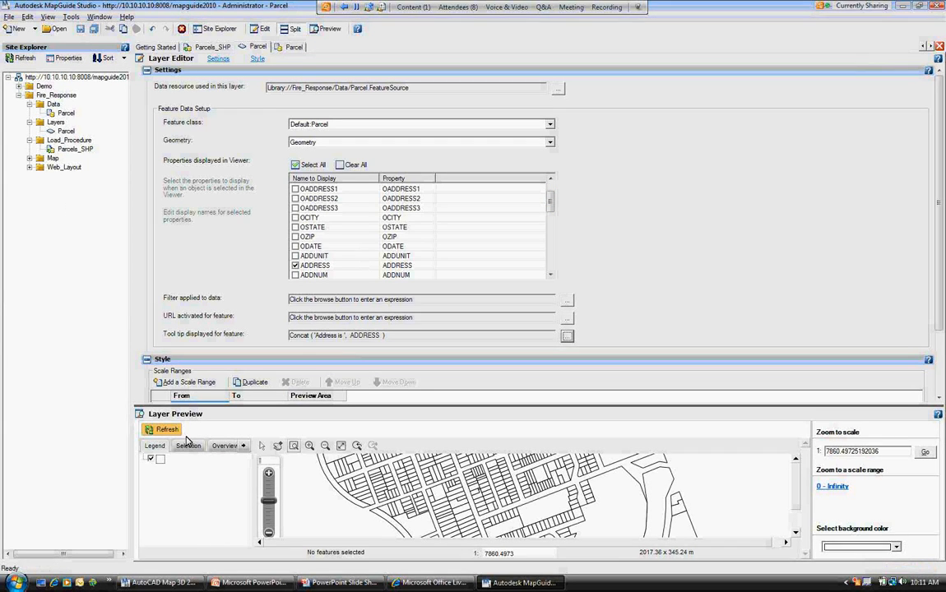
left_click(158, 428)
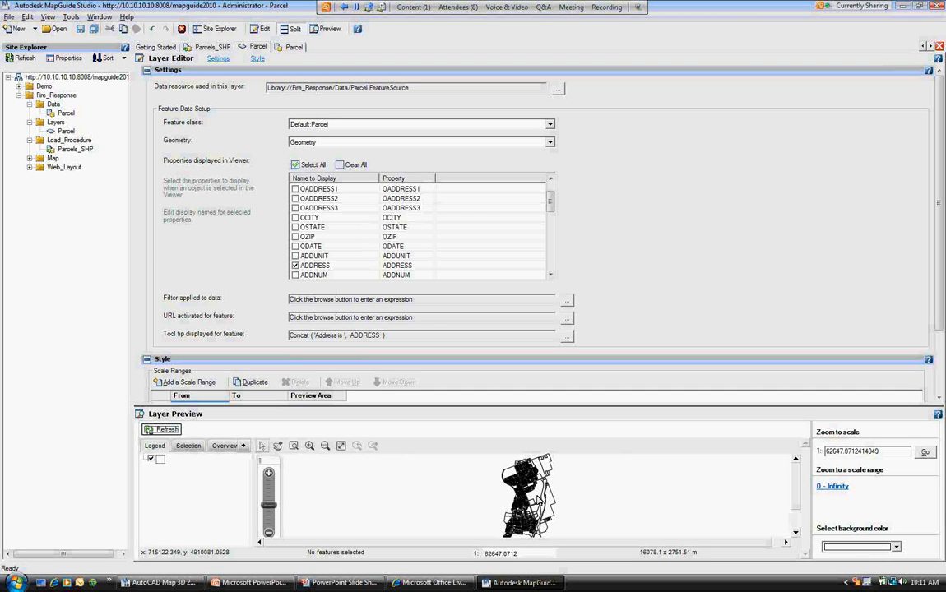
Enlarge the layer preview, zoom in on the northern parcels and check the address tool tip on a parcel
mouse_move(537, 496)
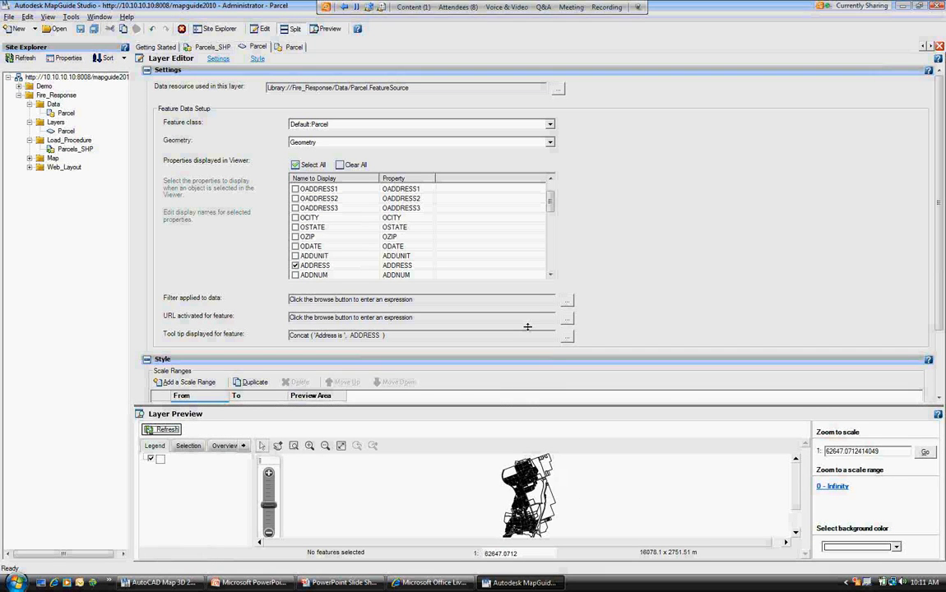
left_click_drag(527, 327, 528, 251)
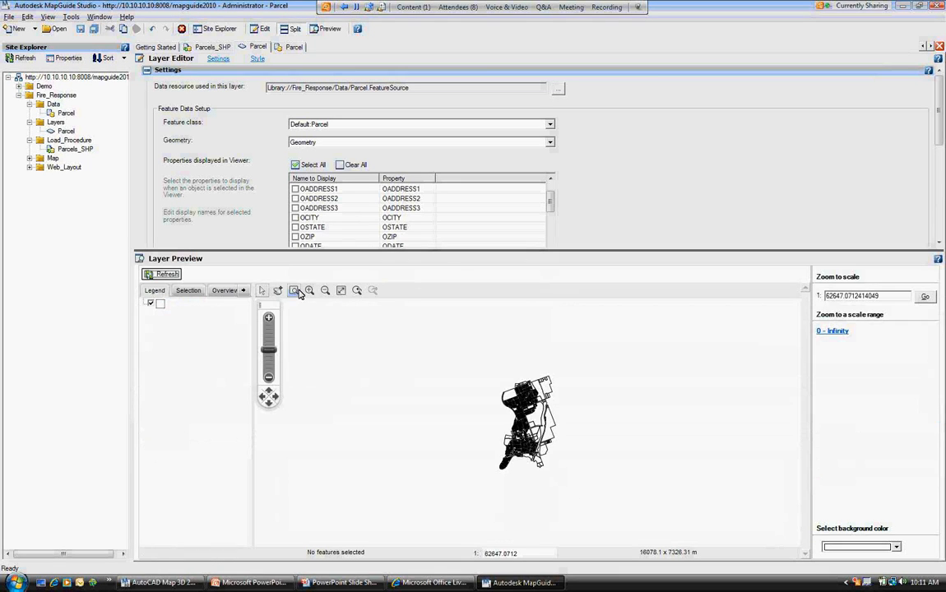
left_click(293, 291)
left_click_drag(490, 377, 558, 426)
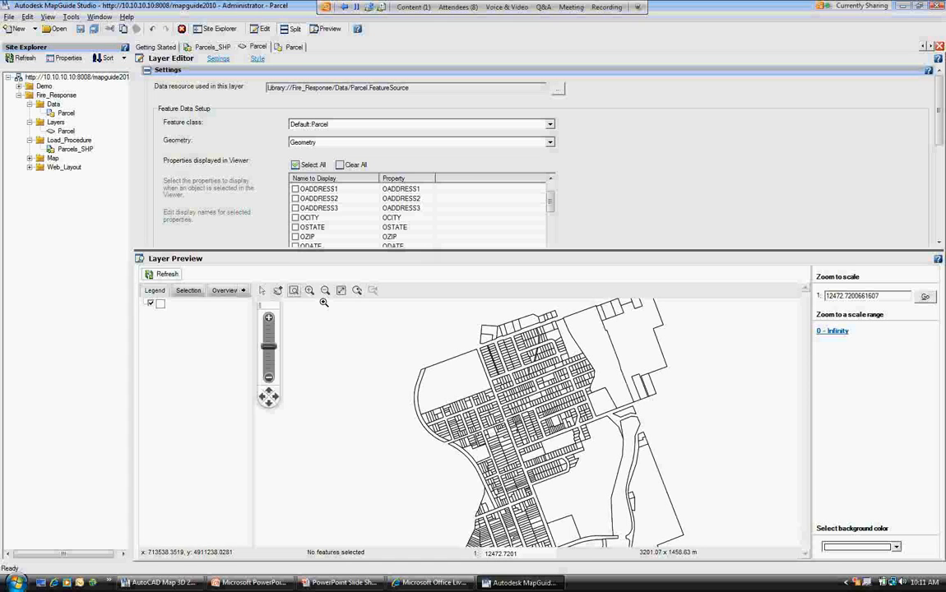
left_click(262, 291)
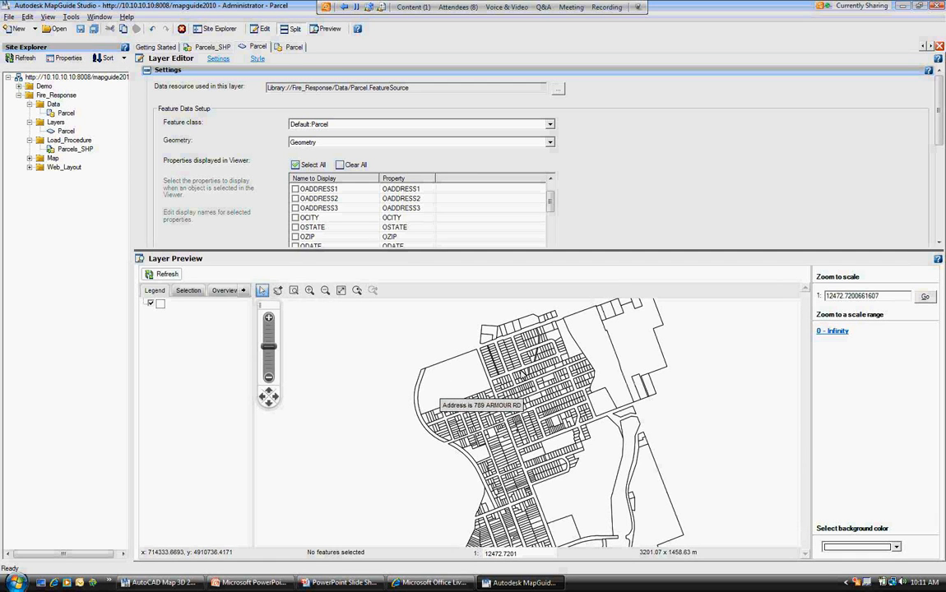
Create a new load procedure in Fire_Response using Parcel_at_Risk.sdf from the soln\w2\2C folder as its source
right_click(58, 96)
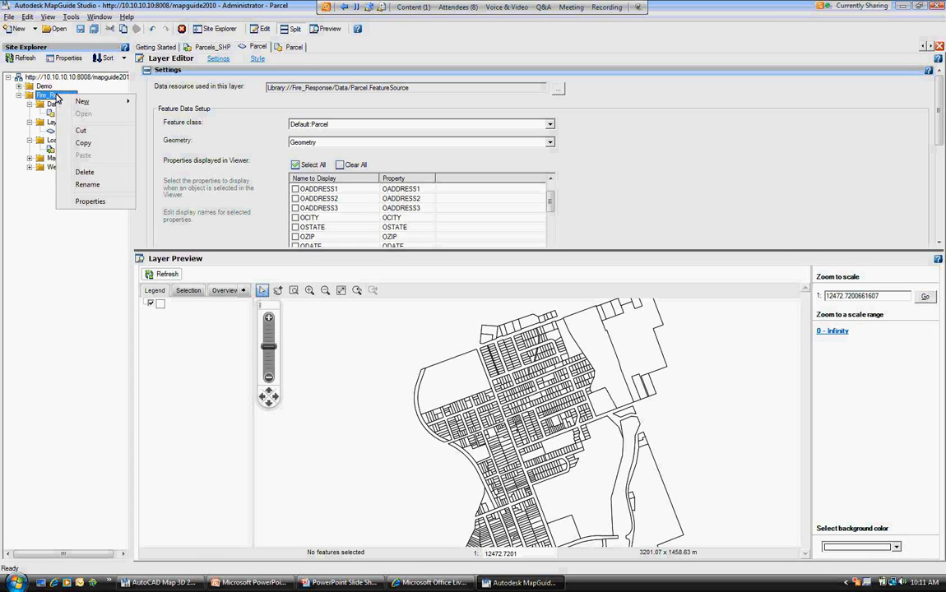
mouse_move(86, 100)
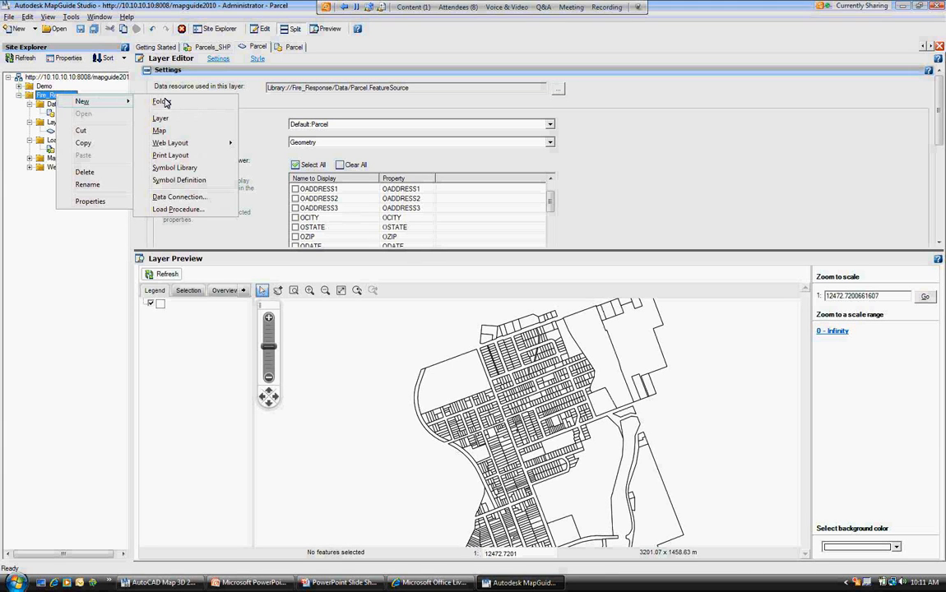
left_click(178, 210)
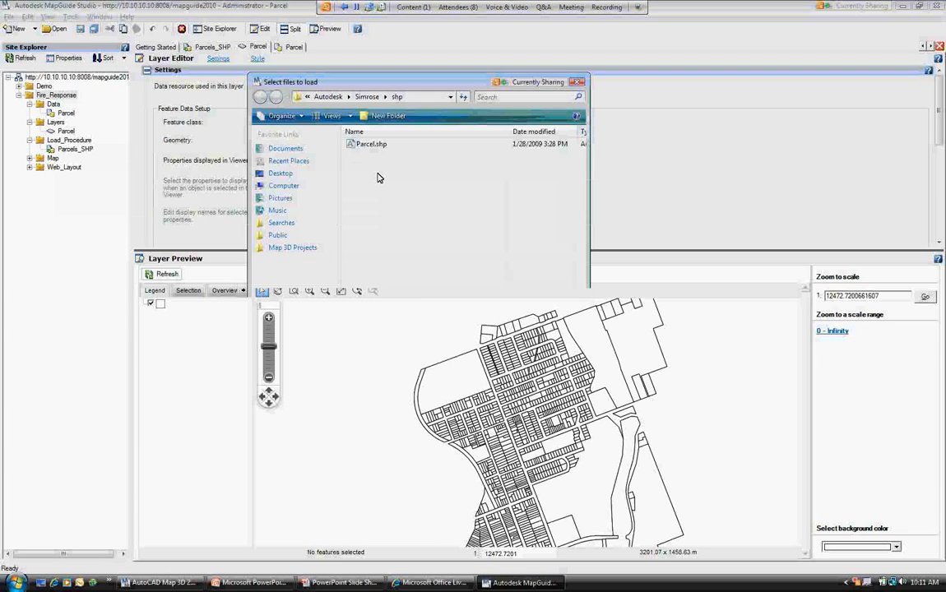
left_click(363, 100)
double_click(371, 219)
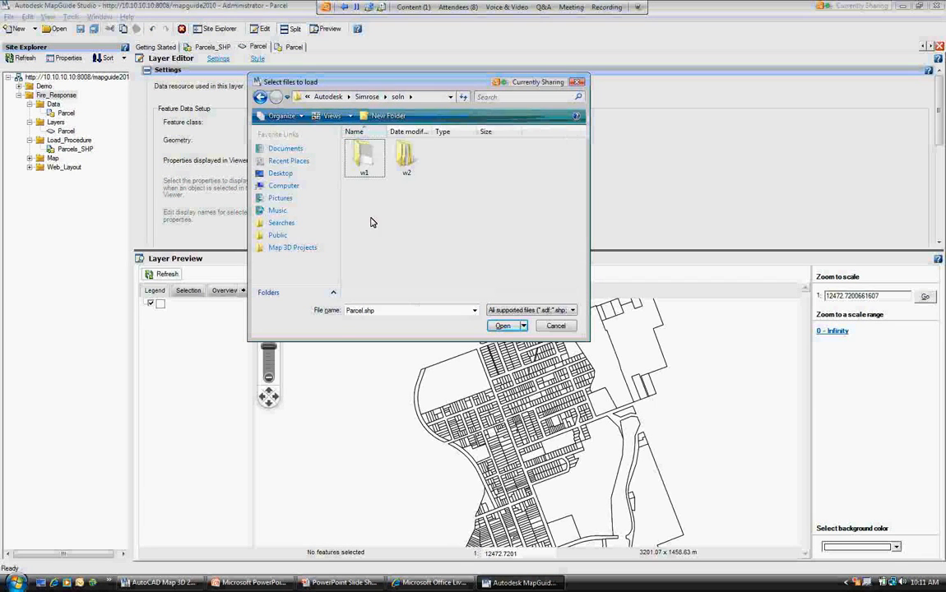
double_click(403, 153)
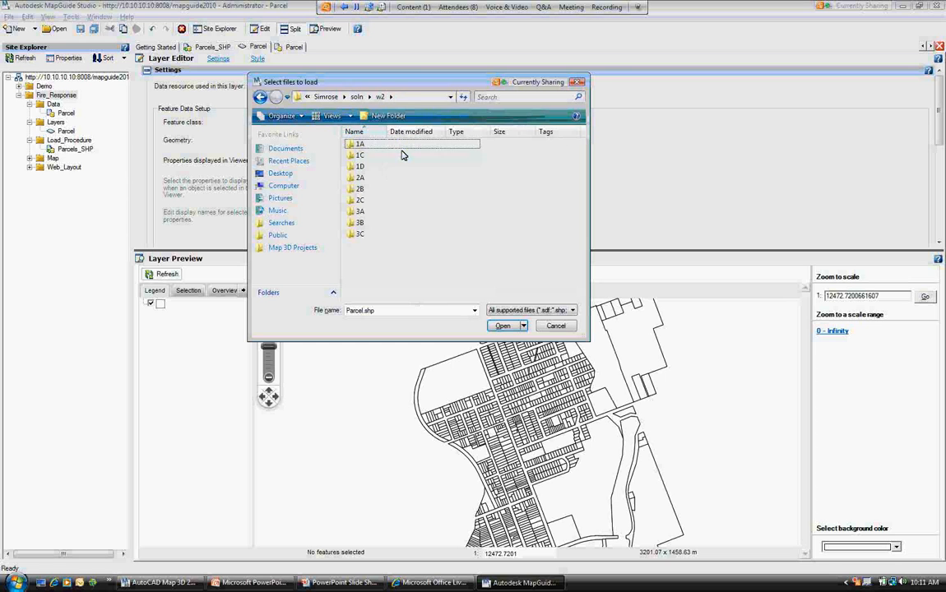
double_click(357, 202)
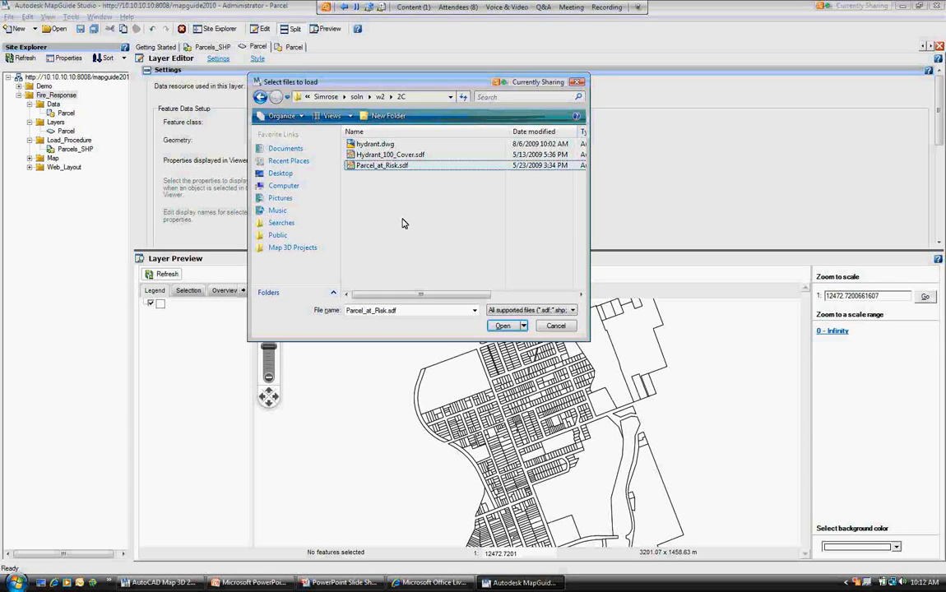
key("Return")
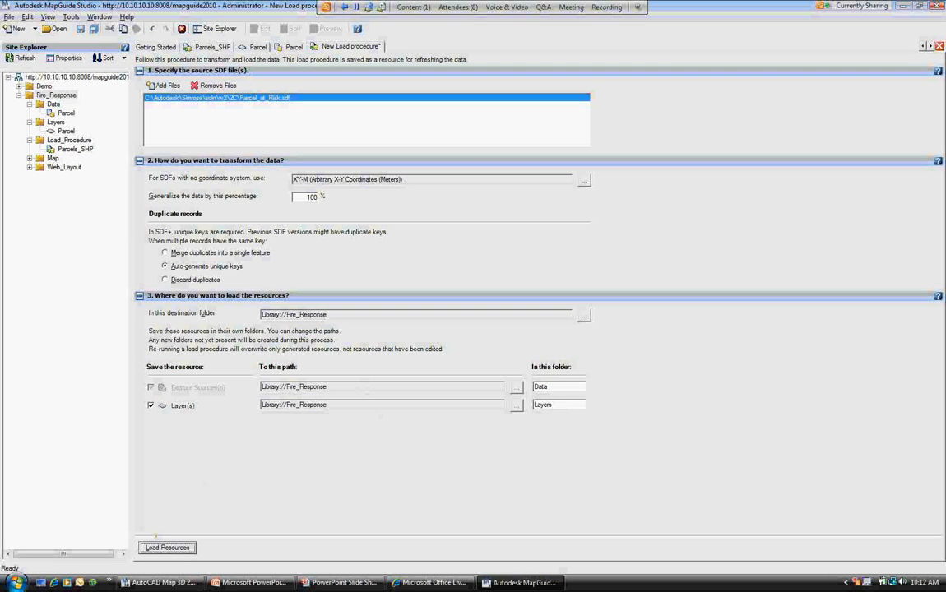
Load the Parcel_at_Risk resources and save the load procedure as "Parcels at risk" in the Load_Procedure folder
left_click(156, 547)
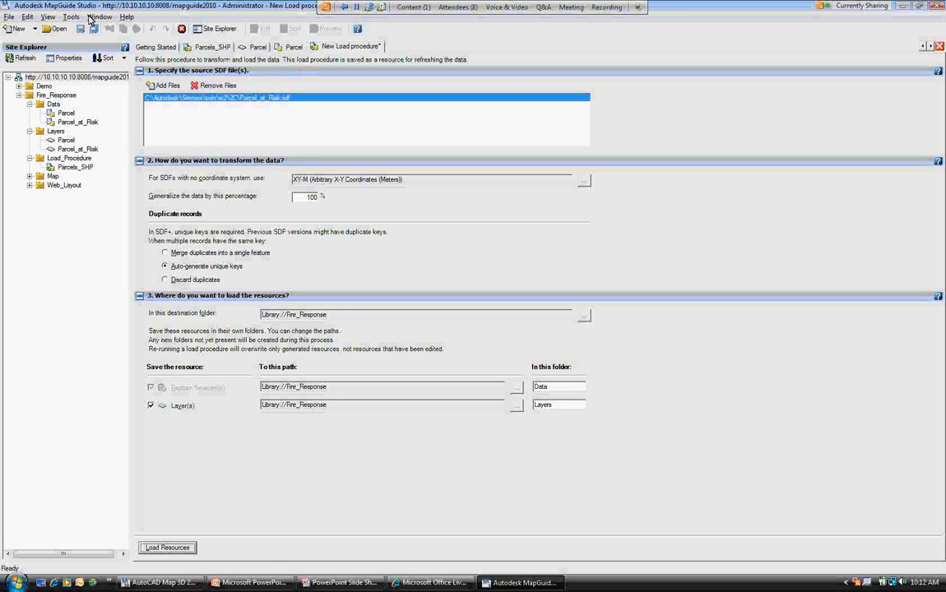
key("ctrl+s")
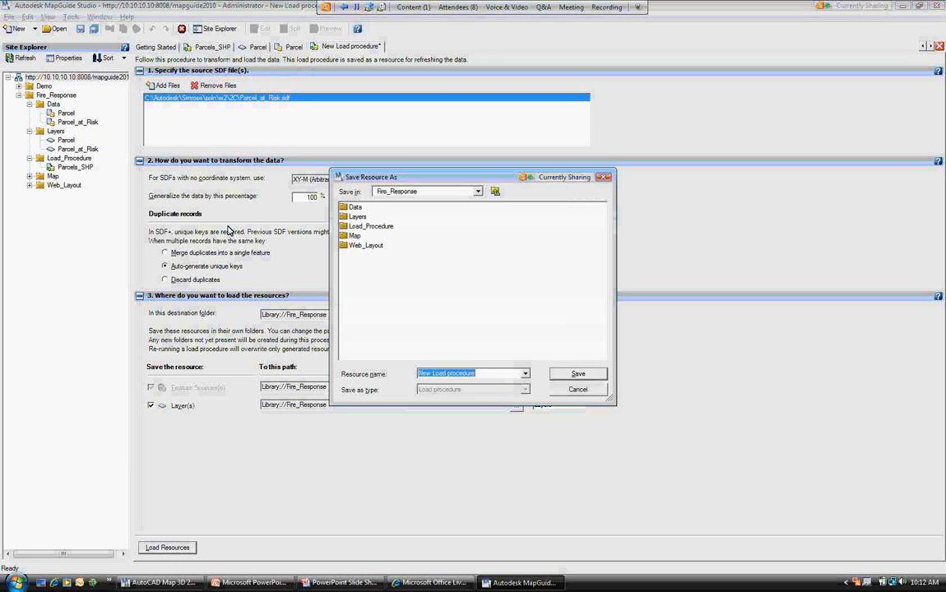
double_click(371, 227)
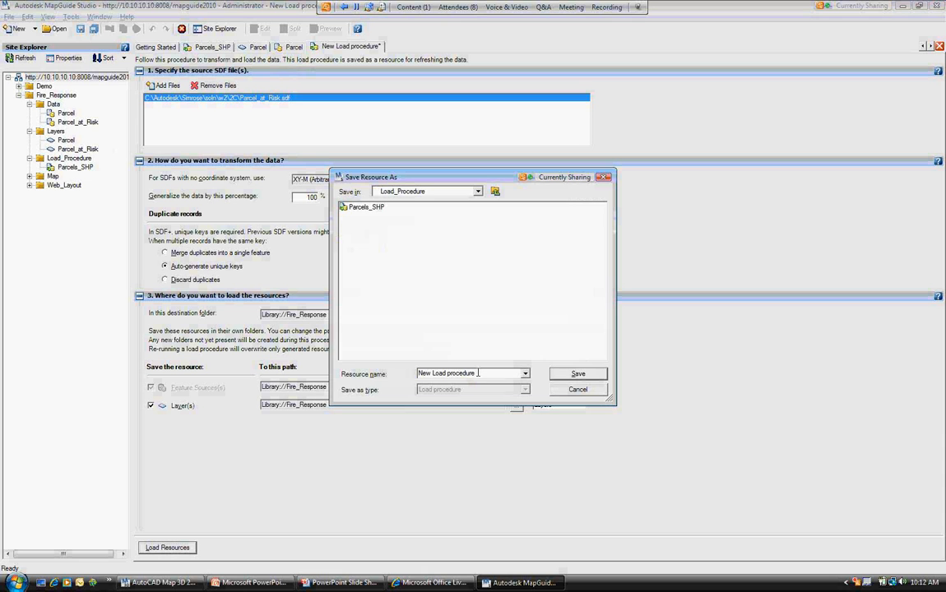
left_click(467, 374)
type("Parcels at risk")
left_click(577, 374)
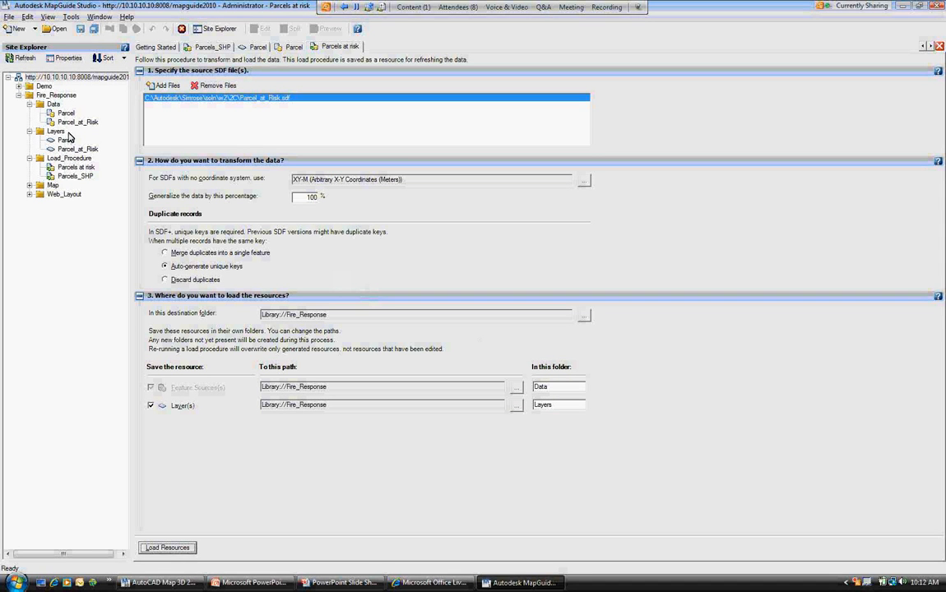
Open the Parcel_at_Risk layer, refresh its preview and enlarge the settings area to show the tool tip and style options
double_click(72, 149)
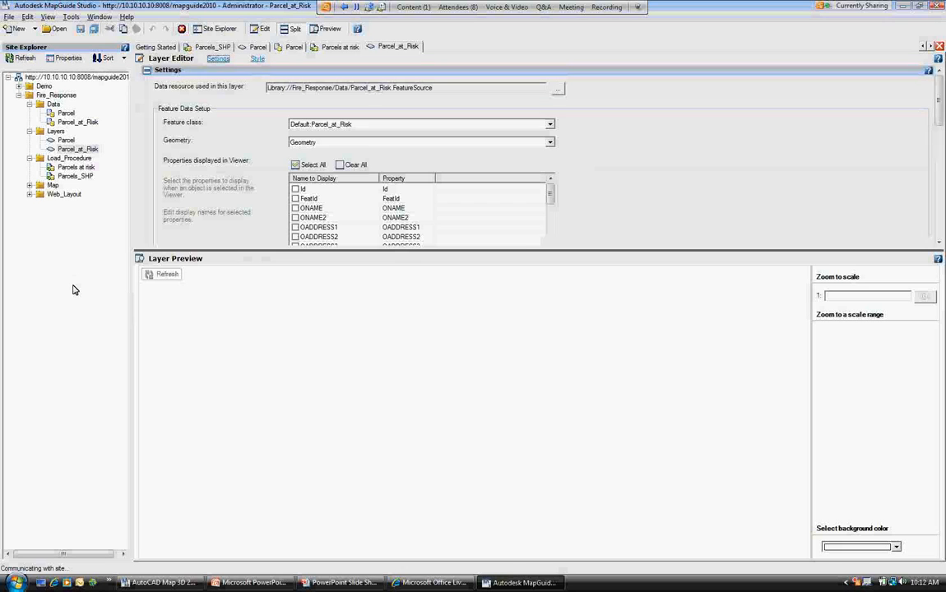
left_click(163, 276)
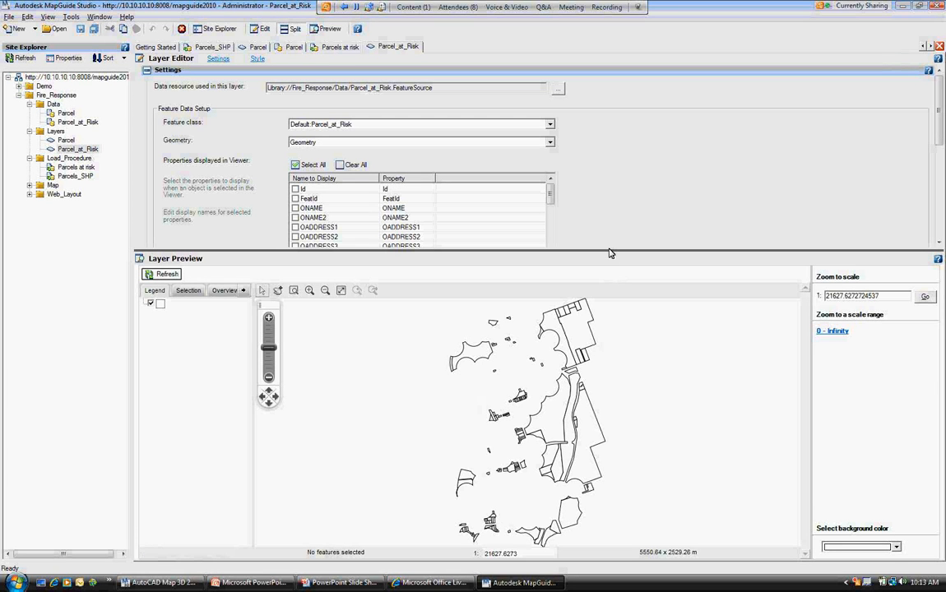
left_click_drag(607, 249, 607, 333)
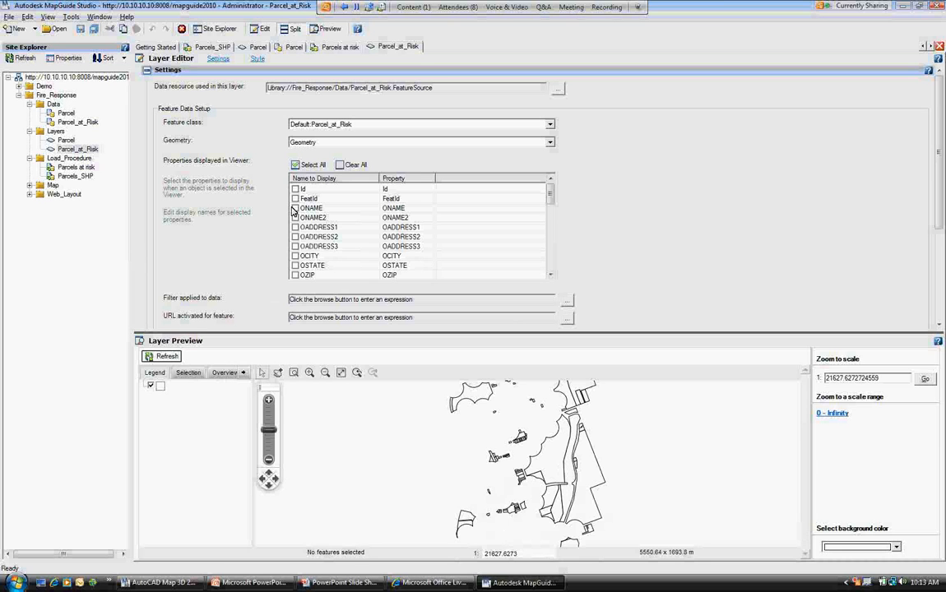
left_click_drag(603, 333, 603, 351)
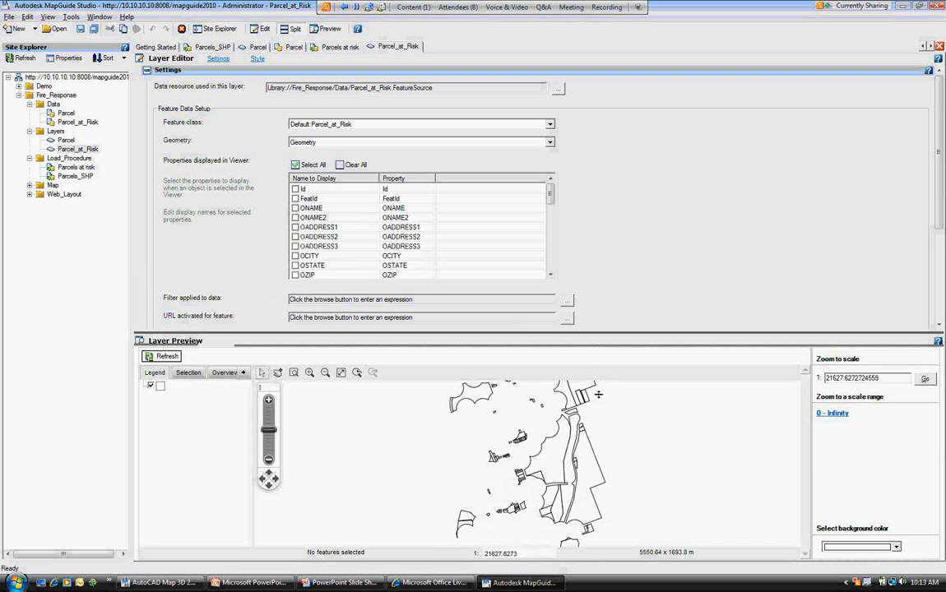
left_click_drag(599, 395, 602, 395)
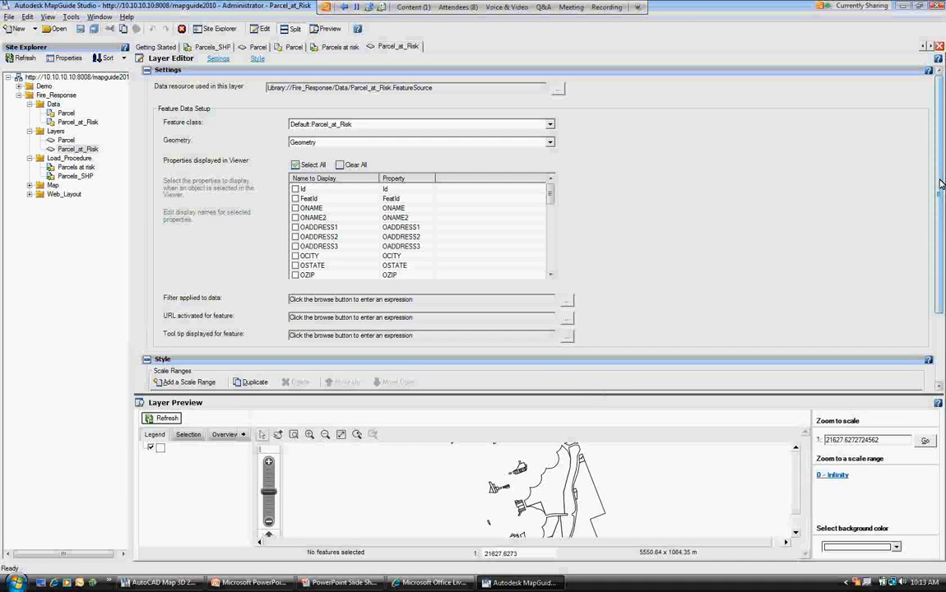
Style the Parcel_at_Risk areas for the 0 - Infinity scale range with a solid fill pattern, yellow foreground color and red border line
left_click_drag(942, 185, 942, 264)
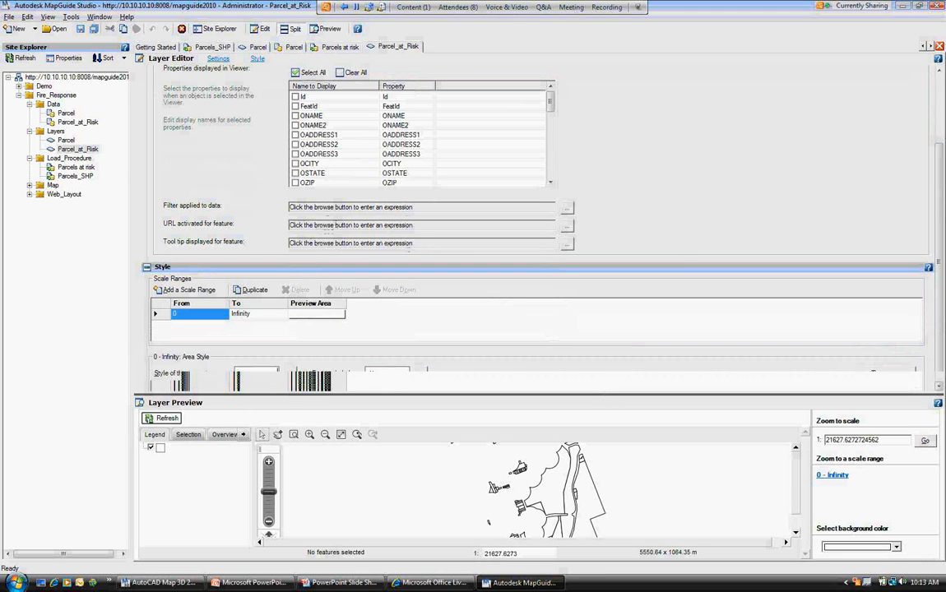
left_click(290, 373)
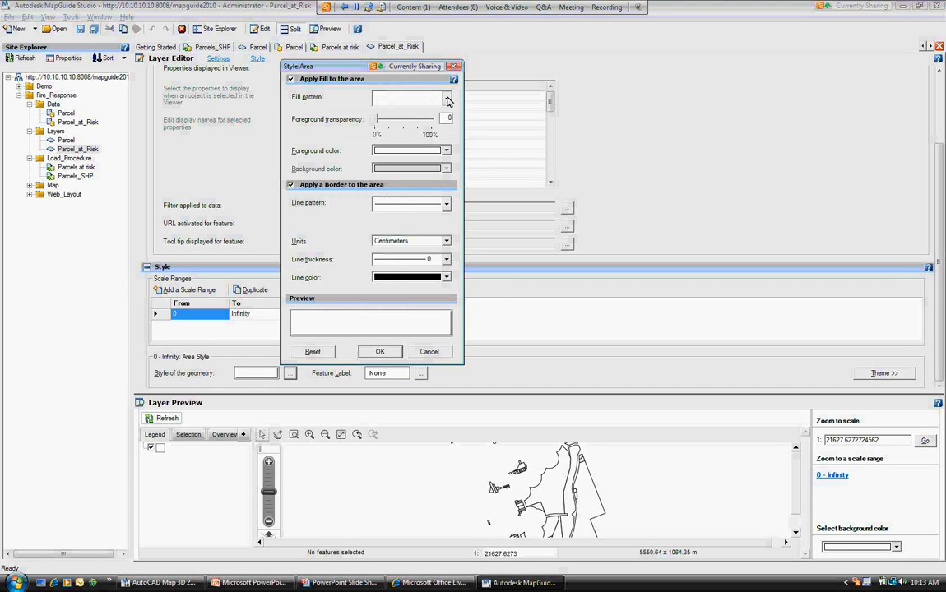
left_click(449, 99)
left_click(354, 116)
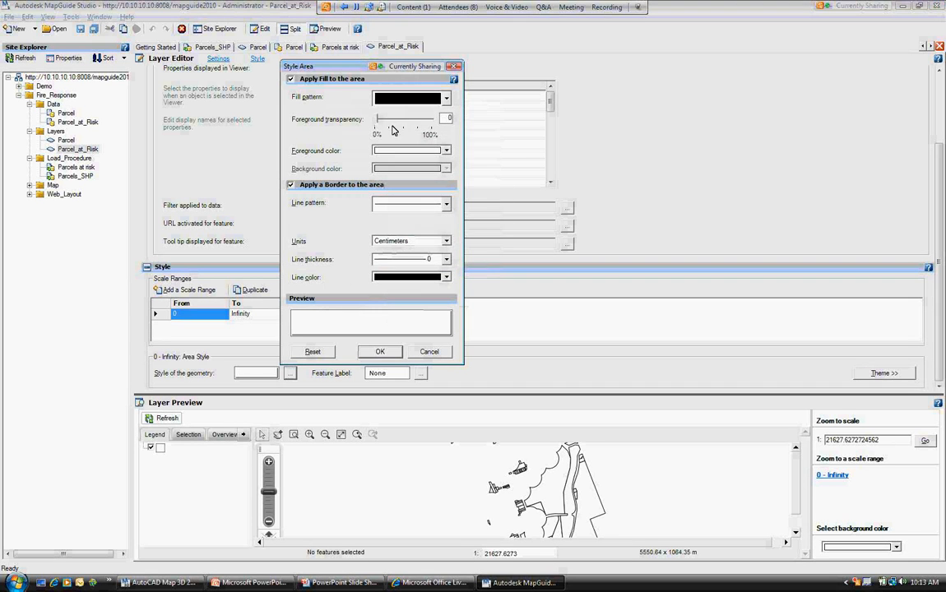
left_click(446, 152)
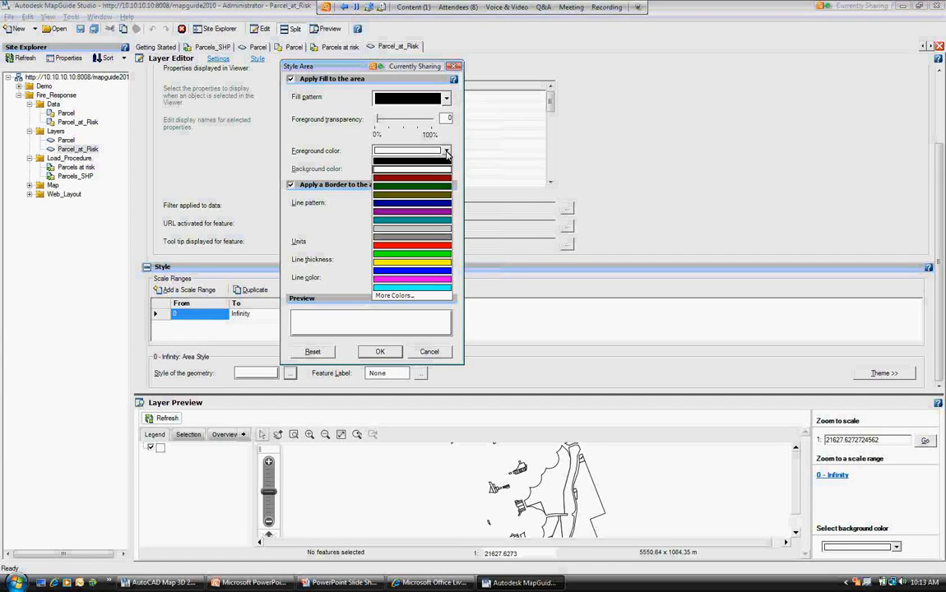
left_click(431, 262)
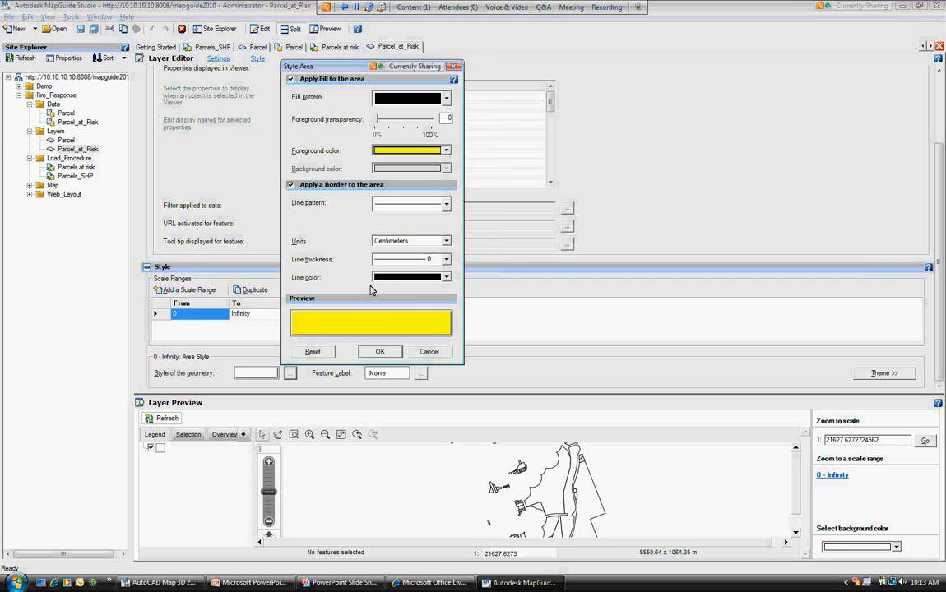
left_click(445, 278)
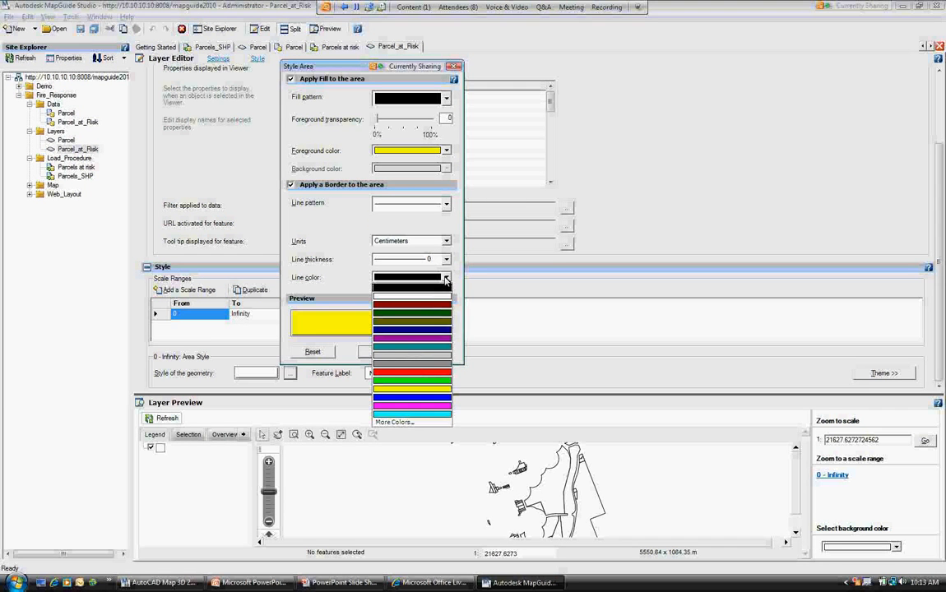
left_click(411, 372)
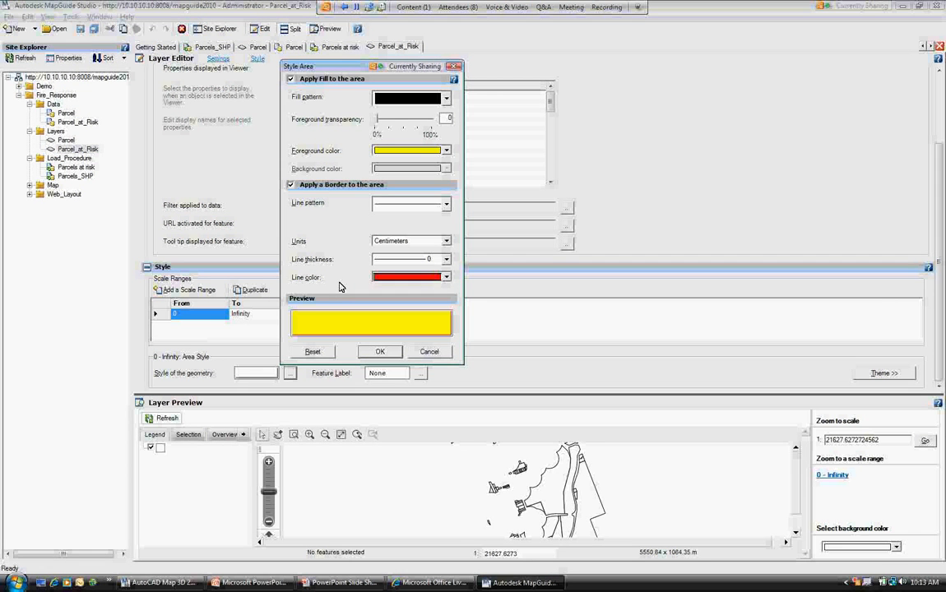
left_click(375, 351)
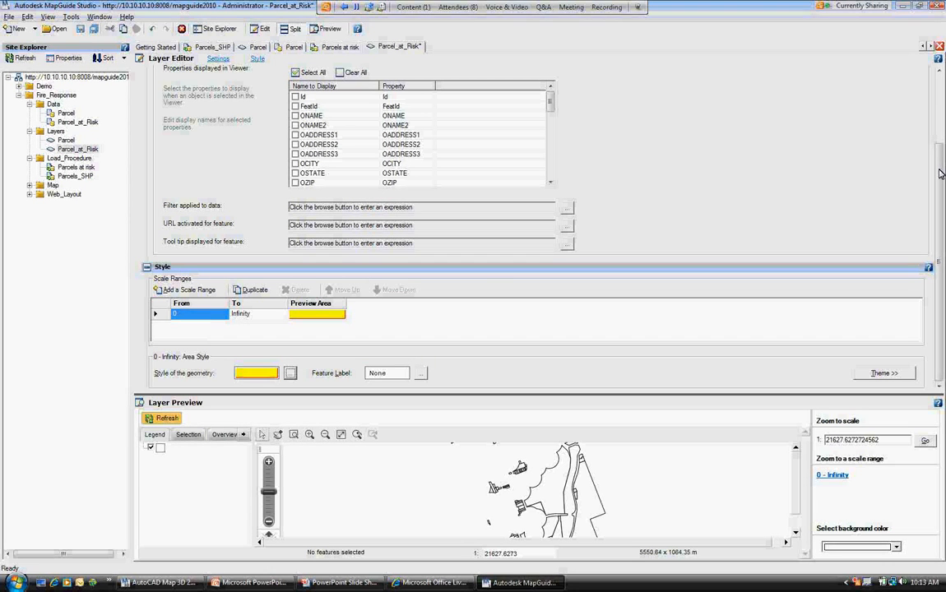
Save the Parcel_at_Risk layer, refresh its preview and enlarge the preview area
left_click_drag(941, 174, 928, 85)
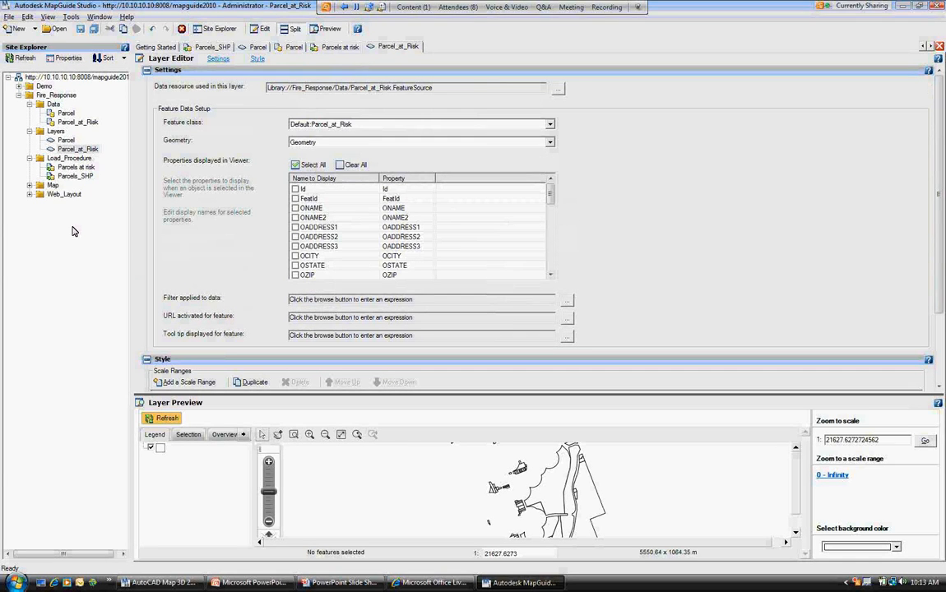
left_click(162, 418)
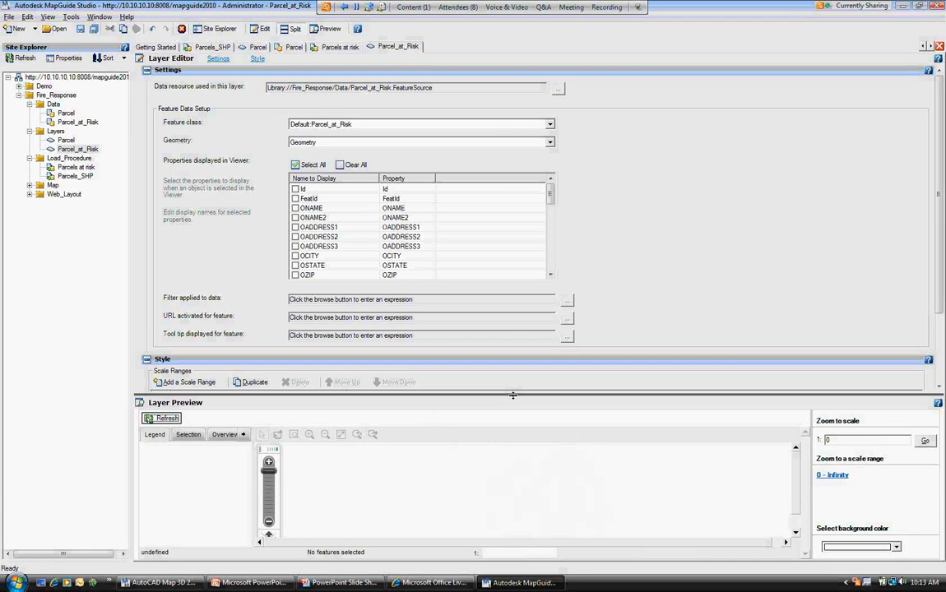
left_click_drag(514, 397, 513, 279)
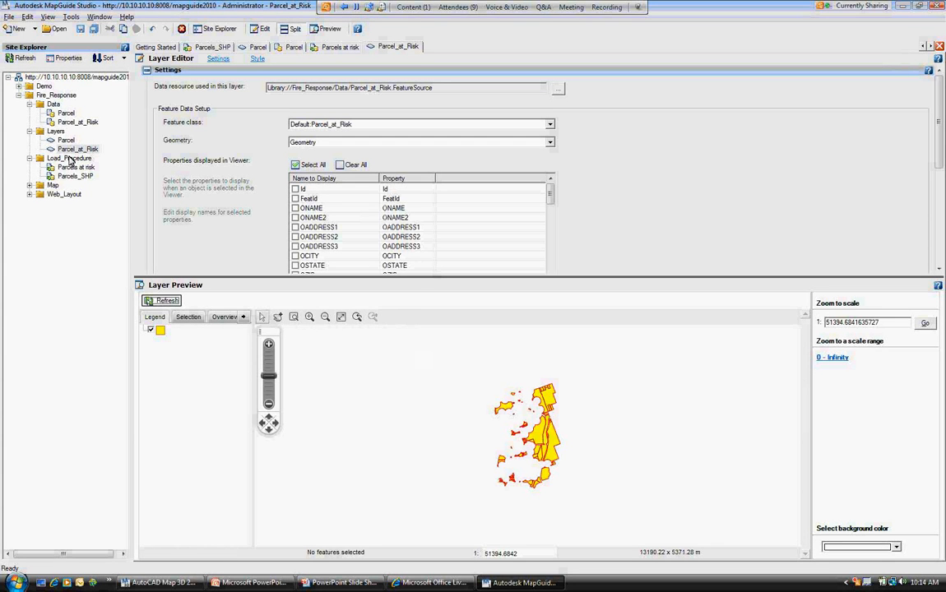
Create a new load procedure in Fire_Response using hydrant.sdf from the Simrose\sdf folder as its source
left_click(56, 94)
right_click(56, 94)
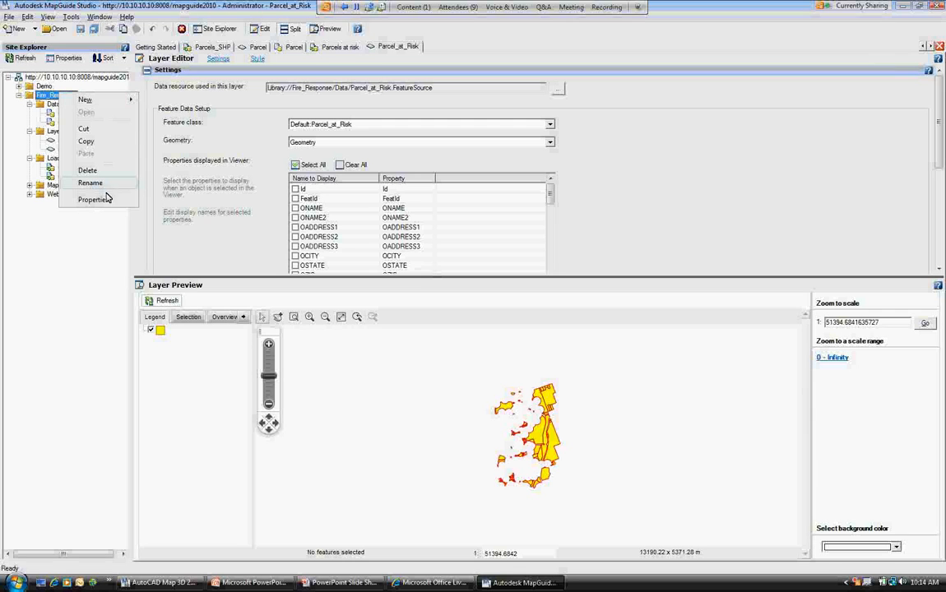
mouse_move(87, 97)
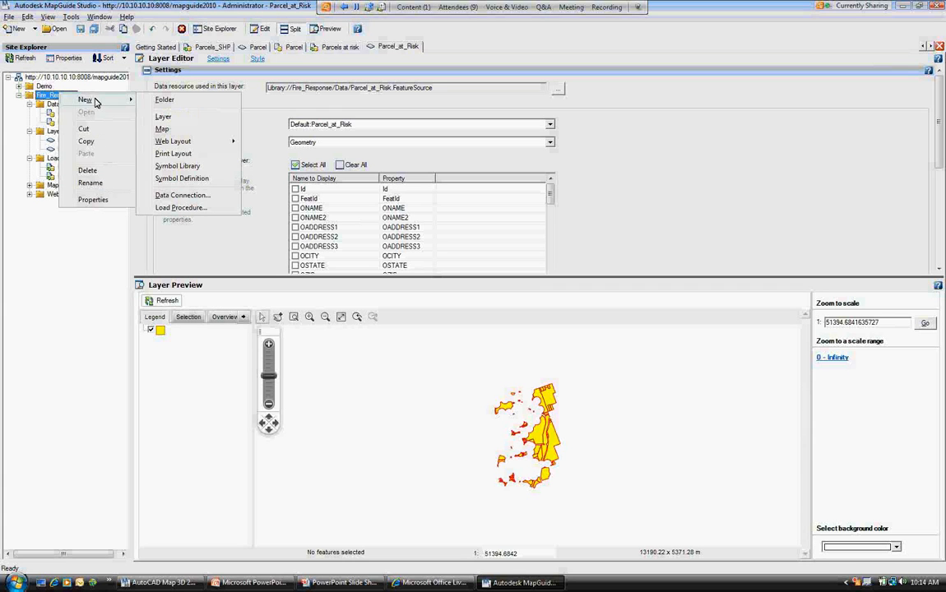
left_click(182, 208)
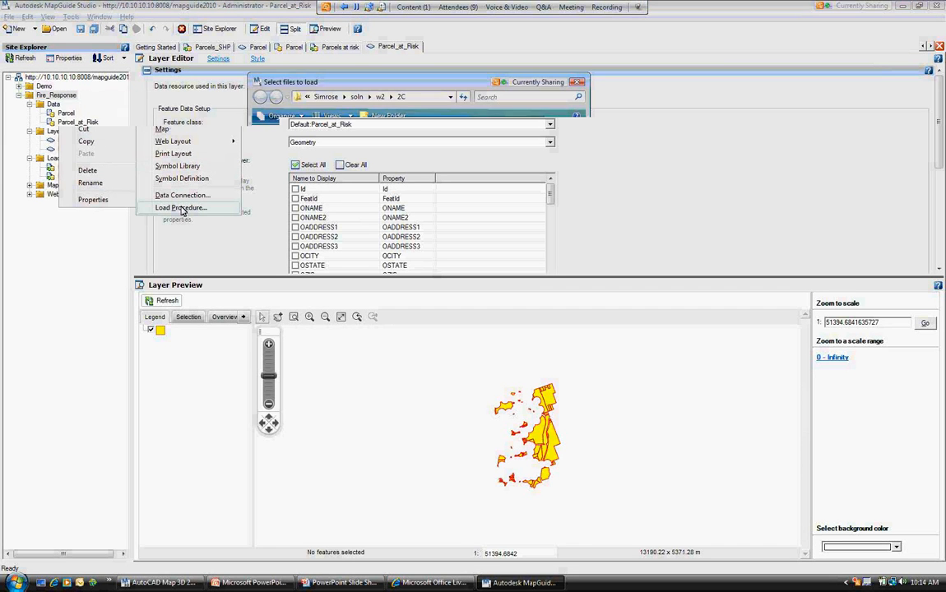
left_click(326, 96)
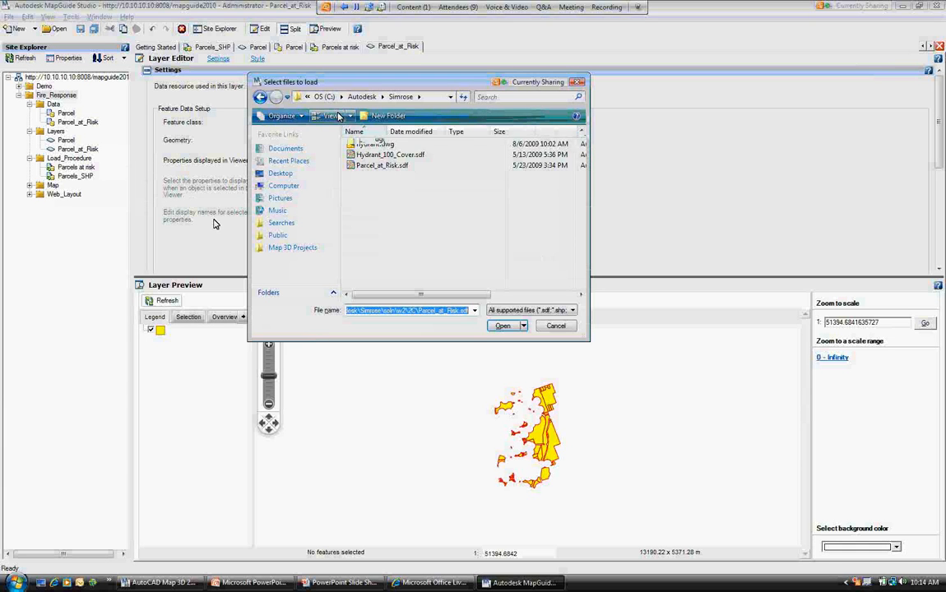
double_click(375, 229)
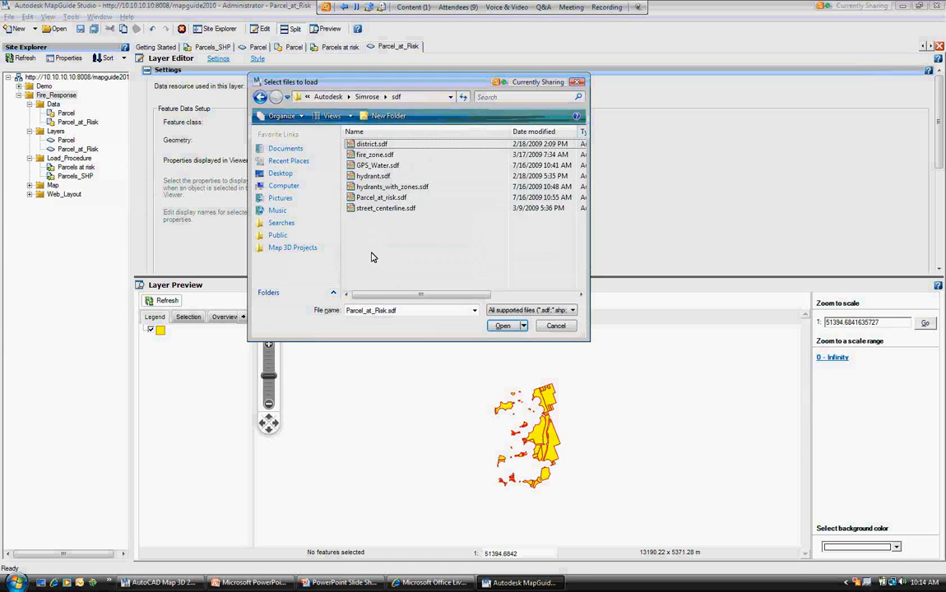
double_click(370, 177)
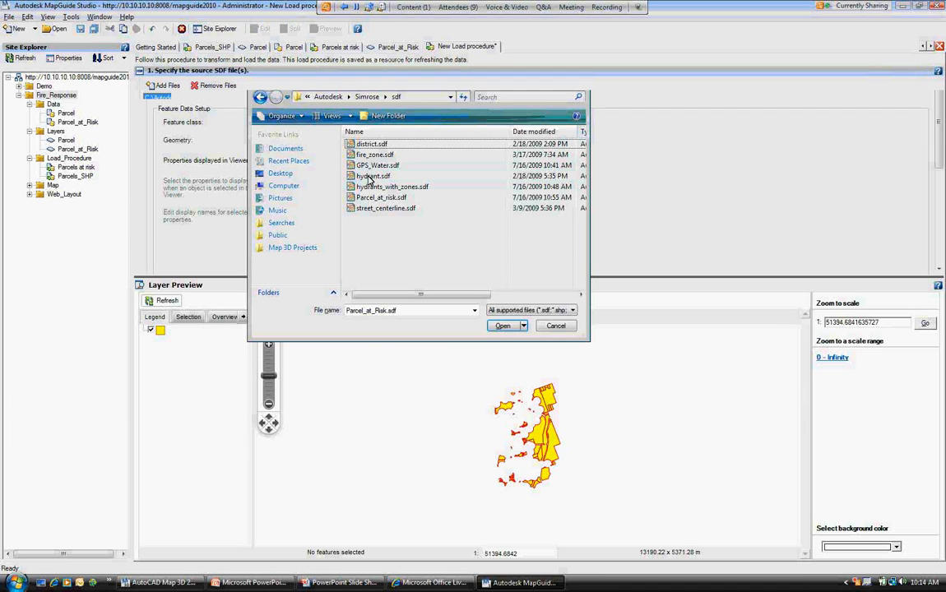